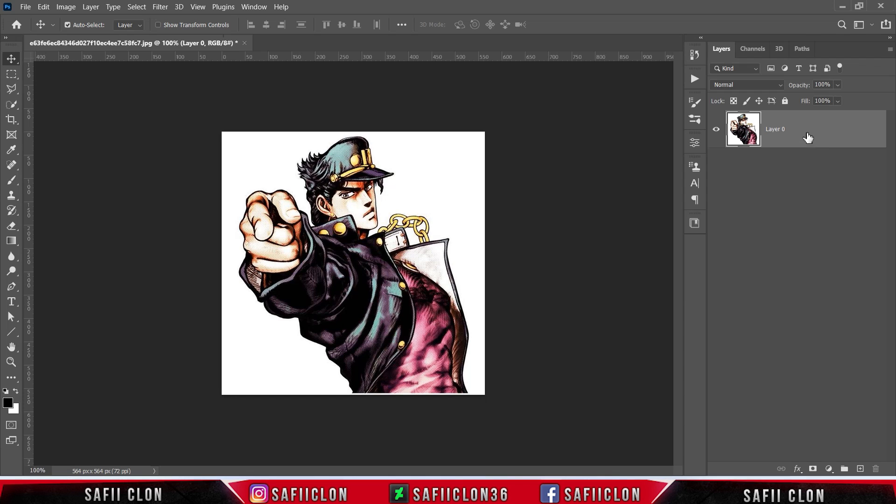
# Duplicate Layer 0 and rename the copy EDIT
pyautogui.rightClick(808, 133)
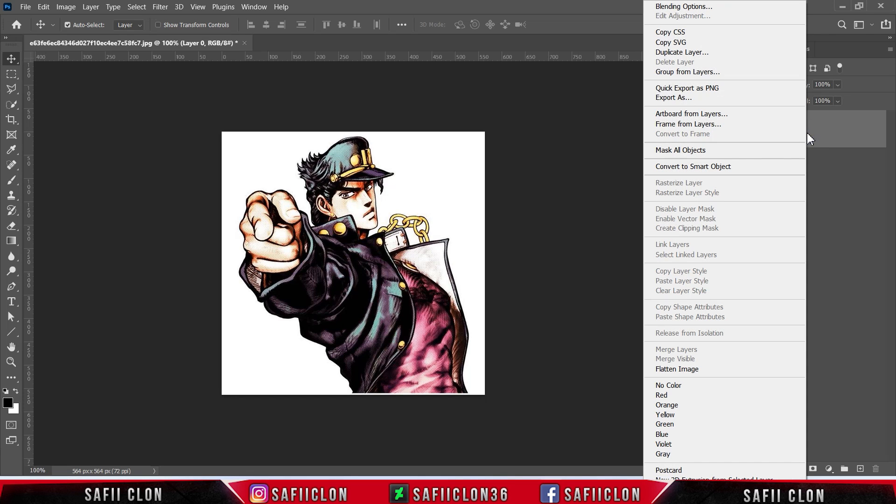
pyautogui.click(680, 53)
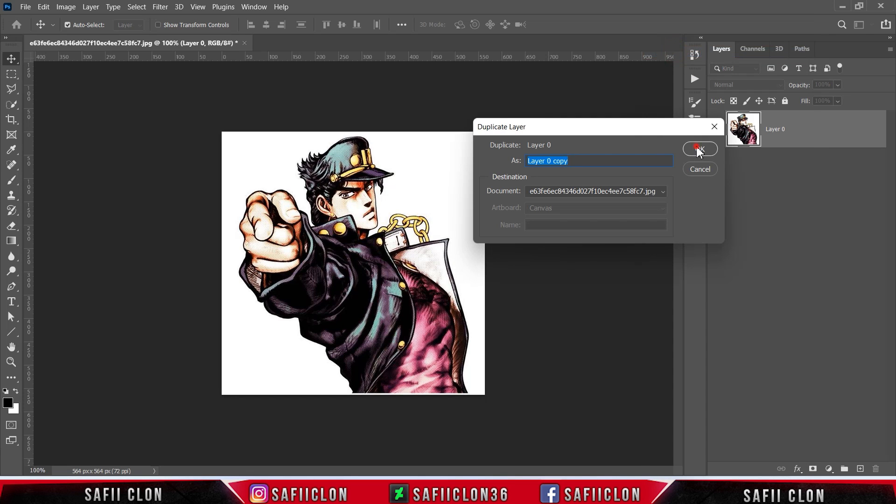
pyautogui.click(697, 148)
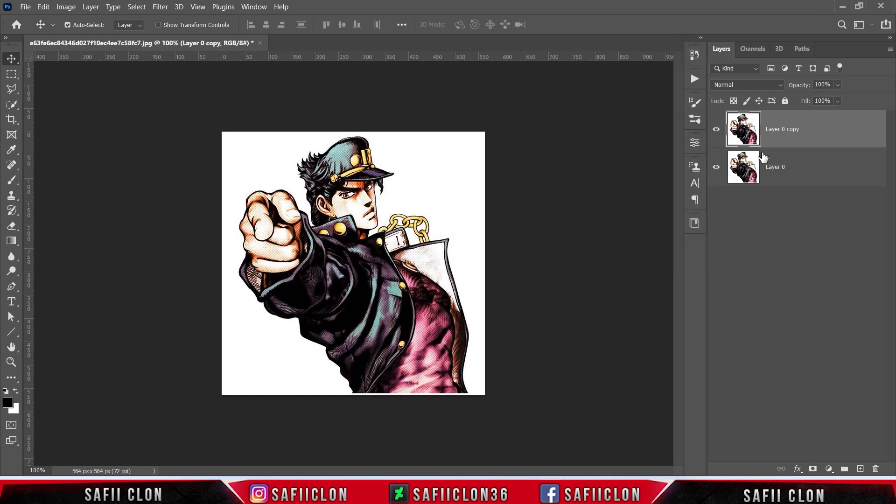
pyautogui.doubleClick(787, 130)
pyautogui.write('EDIT')
pyautogui.press('Return')
# Rename the bottom layer ORIGINAL, hide it, and make the EDIT layer active
pyautogui.click(775, 172)
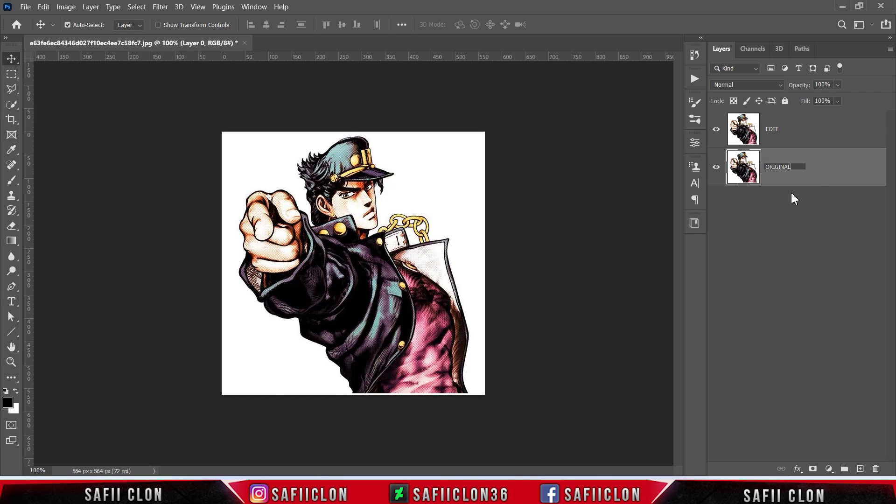
pyautogui.click(824, 179)
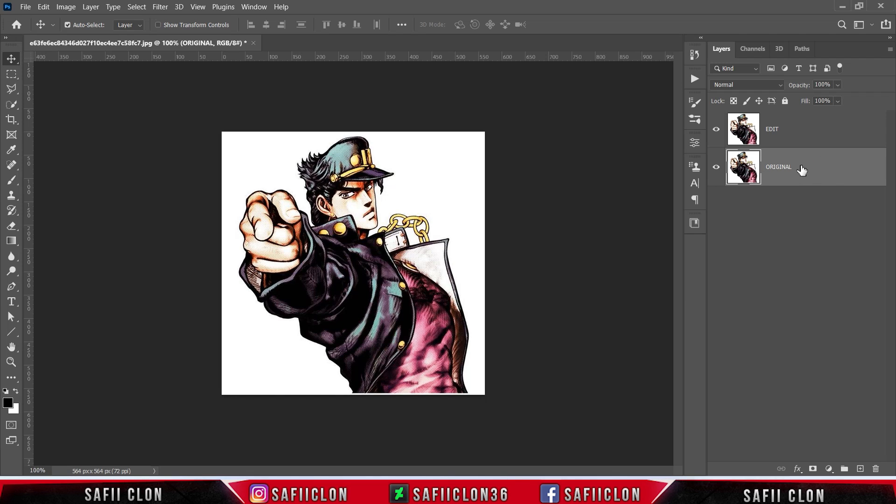
pyautogui.click(717, 167)
pyautogui.click(812, 140)
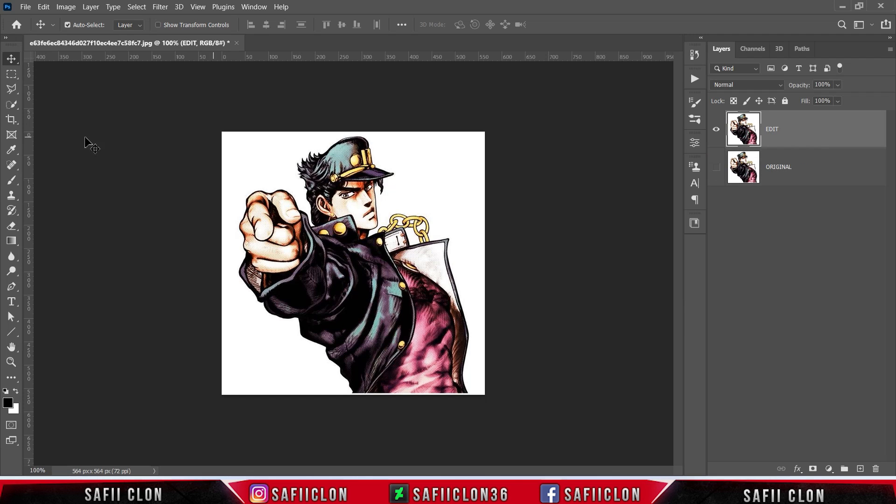
# Select the white background around the character with the Quick Selection tool in add mode, using a 32 px brush
pyautogui.click(12, 104)
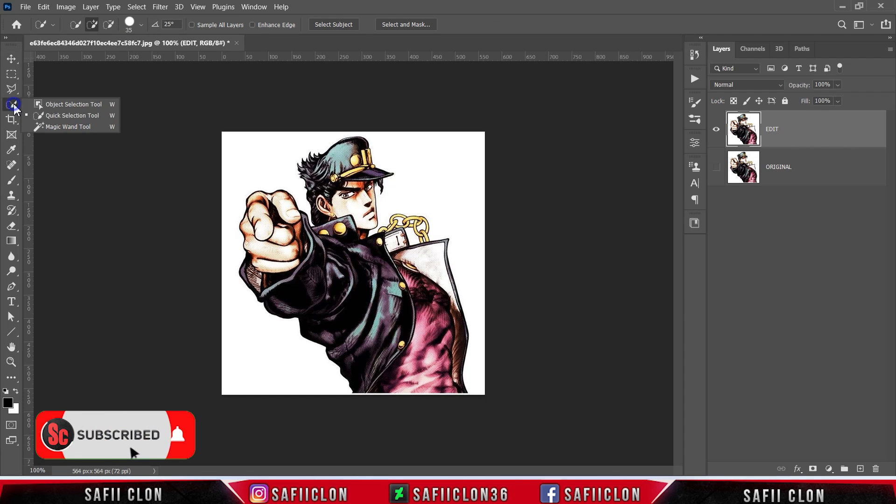
pyautogui.click(60, 116)
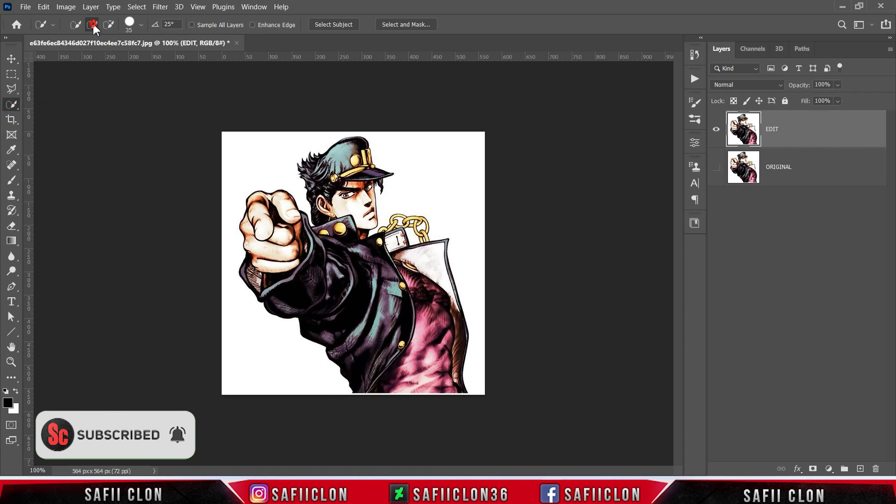
pyautogui.click(141, 24)
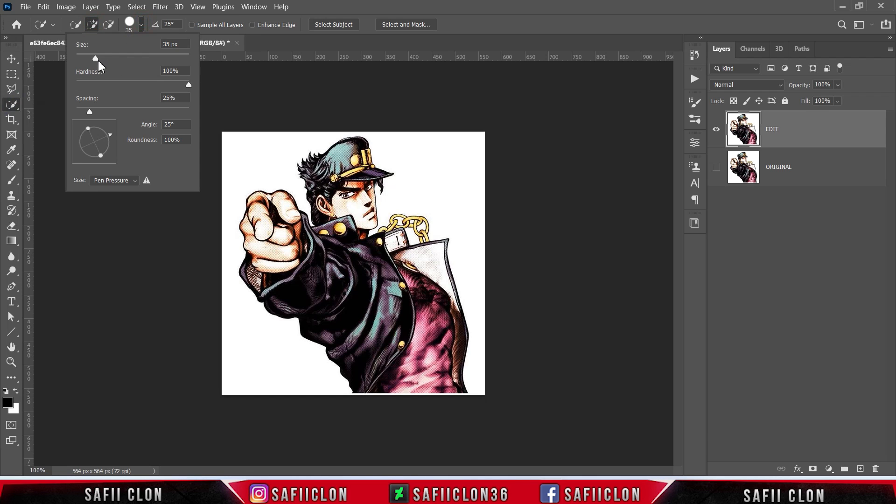
pyautogui.click(141, 25)
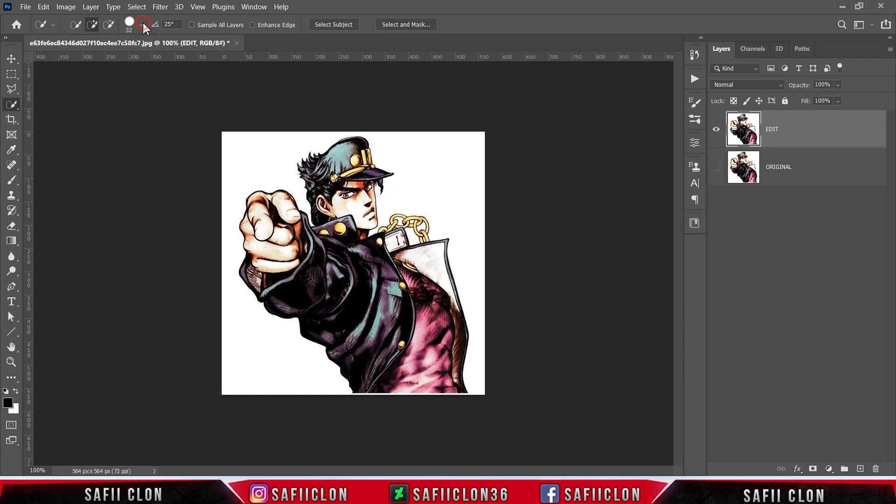
pyautogui.moveTo(245, 153)
pyautogui.mouseDown()
pyautogui.moveTo(286, 386)
pyautogui.moveTo(348, 392)
pyautogui.mouseUp()
pyautogui.click(455, 159)
# Shrink the selection brush to about 4 px and add the thin white strip along the image's lower edge to the selection
pyautogui.press('[')
pyautogui.press('[')
pyautogui.press('[')
pyautogui.press('[')
pyautogui.press('[')
pyautogui.press('[')
pyautogui.press('[')
pyautogui.press('[')
pyautogui.press('[')
pyautogui.press('[')
pyautogui.press('[')
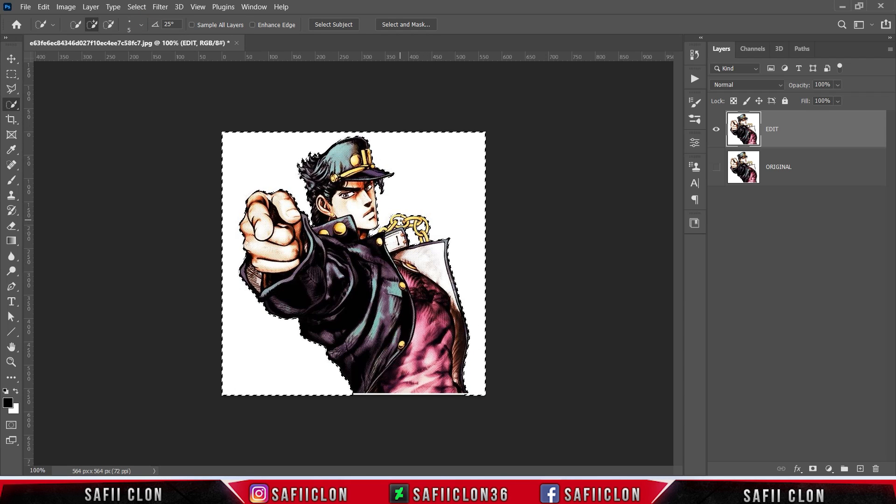
pyautogui.moveTo(357, 395); pyautogui.dragTo(385, 395)
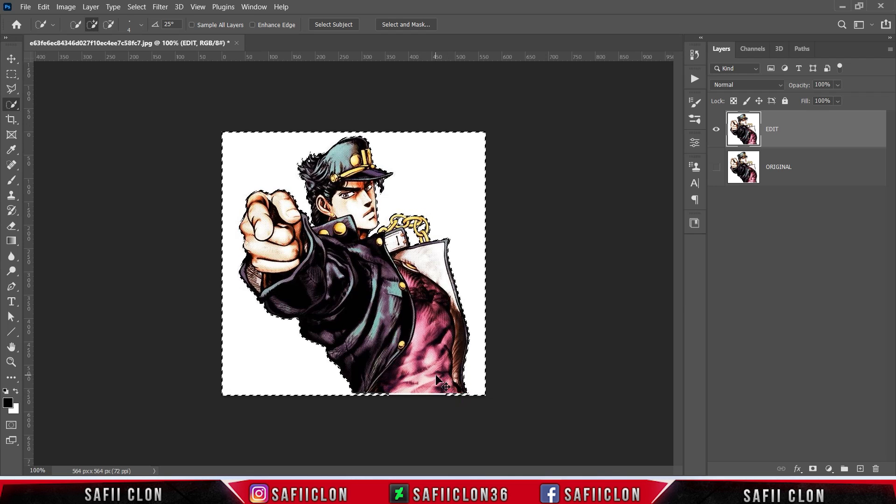
# Add a layer mask to EDIT from the selection and invert it so only the character shows
pyautogui.hotkey('ctrl', '+')
pyautogui.scroll(-3, 445, 372)
pyautogui.hotkey('ctrl', '-')
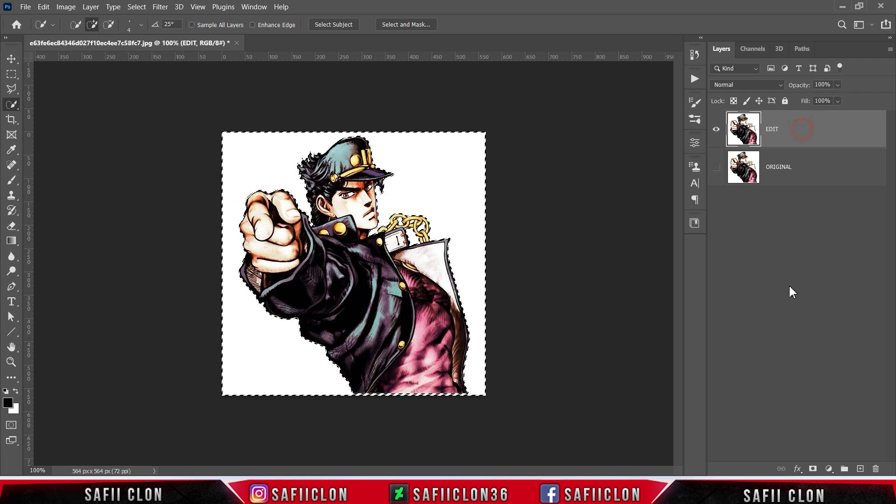
pyautogui.click(813, 468)
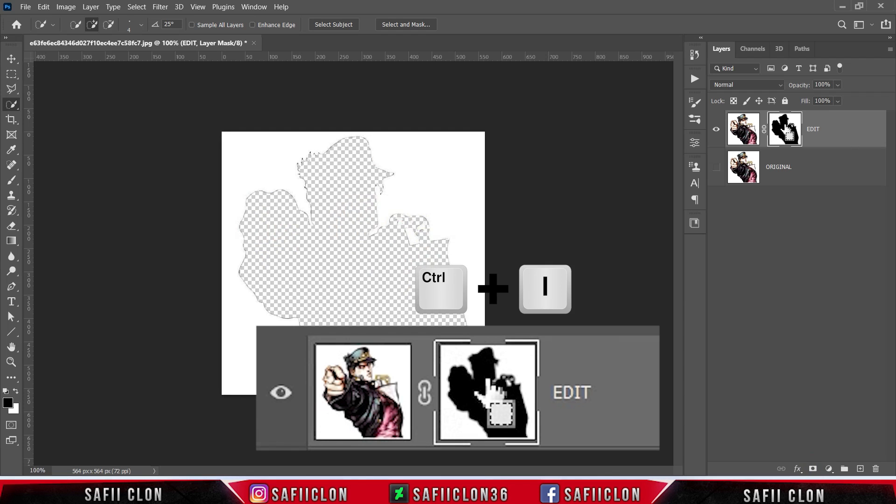
pyautogui.hotkey('ctrl', 'i')
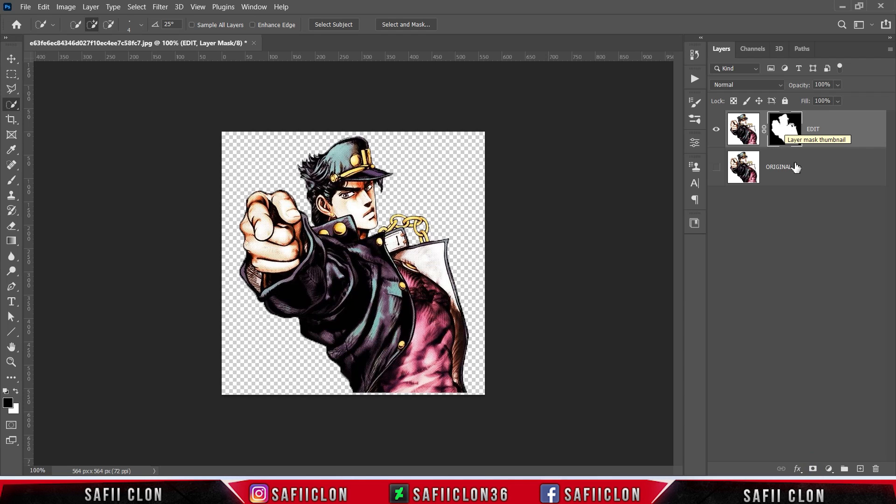
# Add a white Solid Color fill layer directly above ORIGINAL, and toggle EDIT's visibility to check the backdrop
pyautogui.click(796, 173)
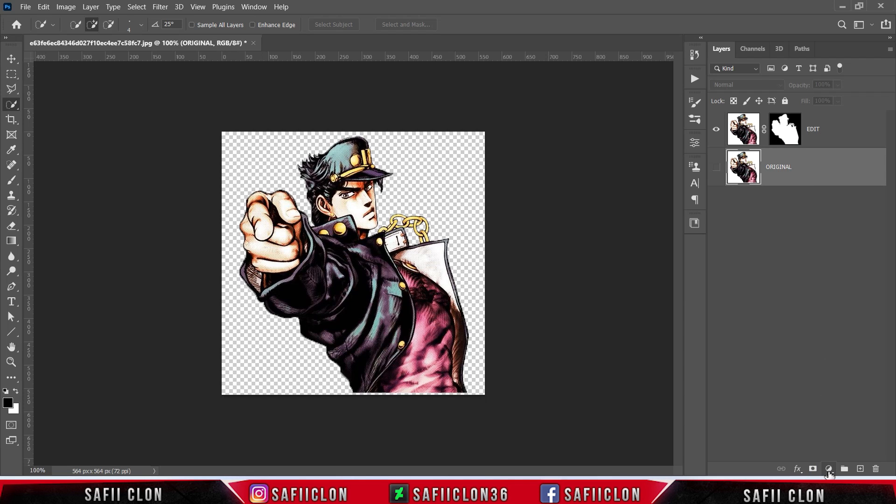
pyautogui.click(829, 469)
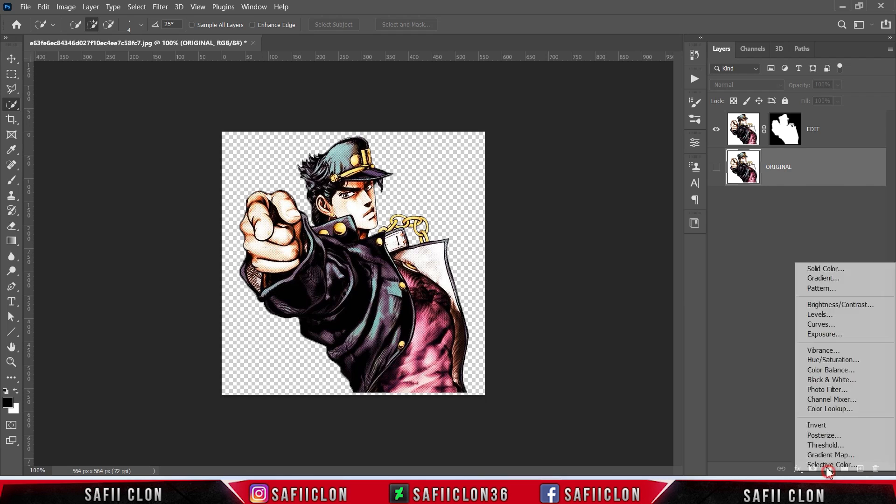
pyautogui.click(830, 269)
pyautogui.moveTo(622, 178); pyautogui.dragTo(575, 94)
pyautogui.click(839, 106)
pyautogui.click(717, 131)
pyautogui.click(717, 131)
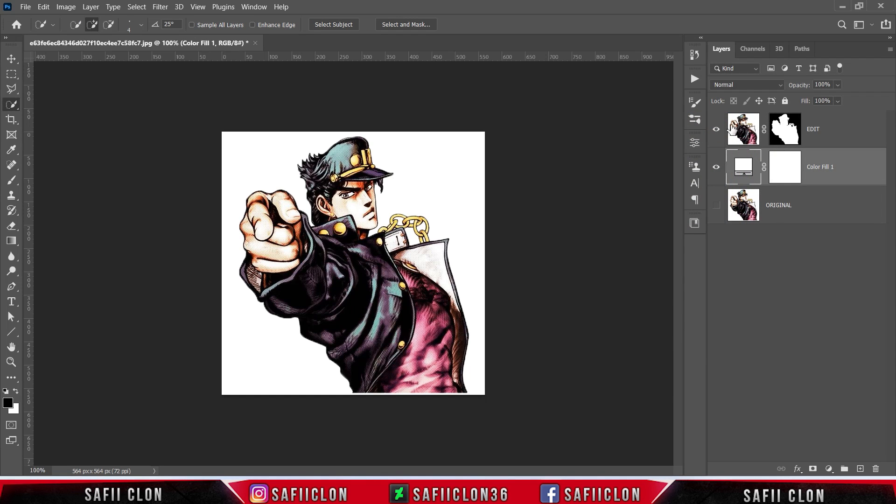
# Add a Threshold adjustment layer above EDIT, clip it to EDIT, and set its threshold level to 33
pyautogui.click(849, 132)
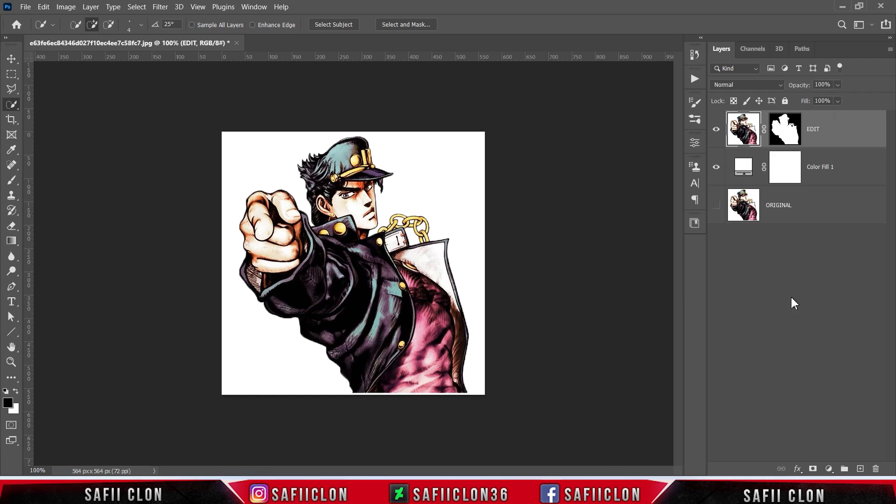
pyautogui.click(829, 469)
pyautogui.click(824, 443)
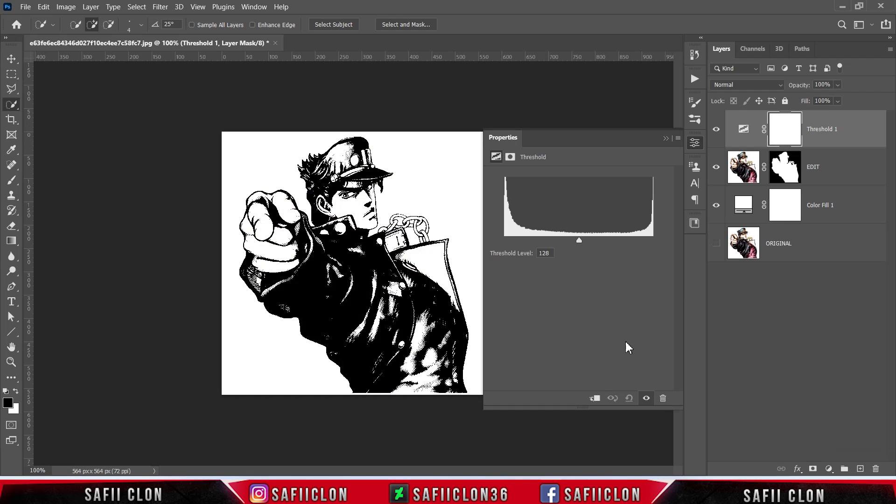
pyautogui.click(595, 399)
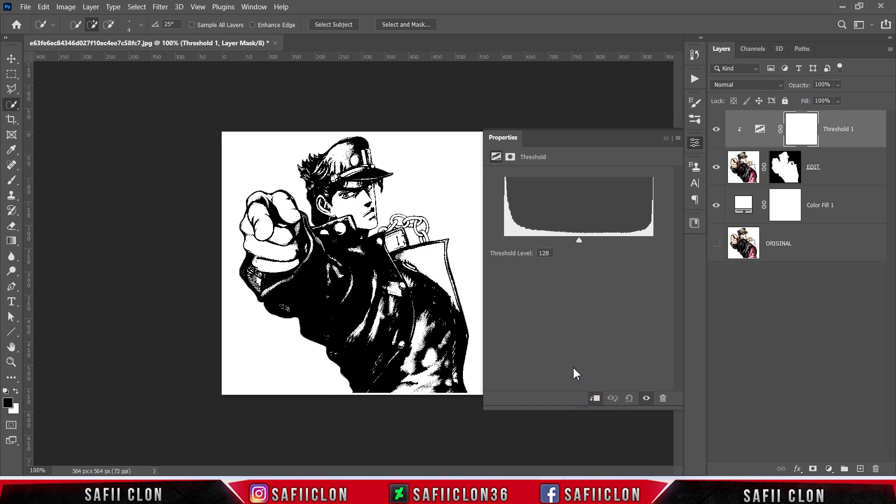
pyautogui.moveTo(581, 243); pyautogui.dragTo(525, 242)
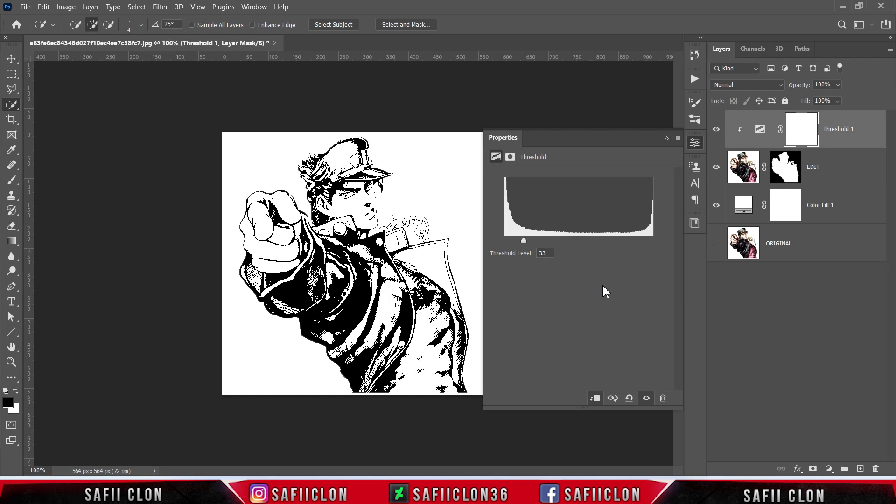
pyautogui.click(667, 138)
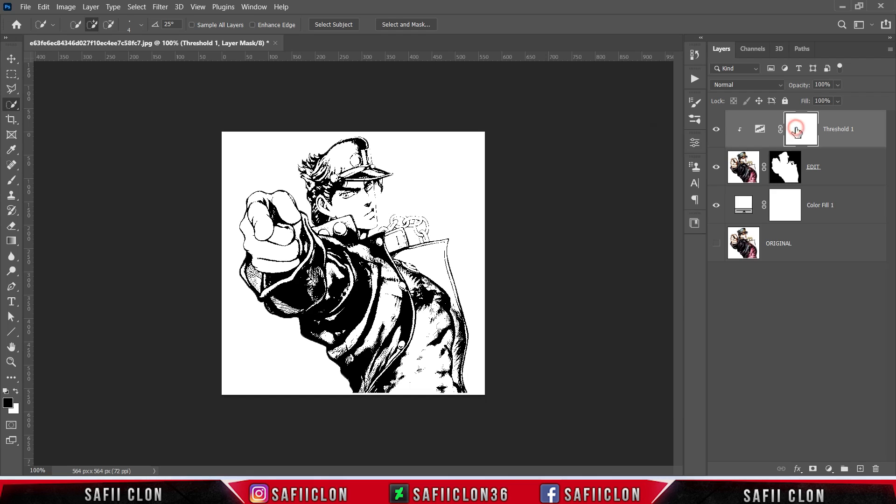
# Set up the Brush tool with a soft round 28 px tip at 100% opacity
pyautogui.click(12, 180)
pyautogui.click(53, 179)
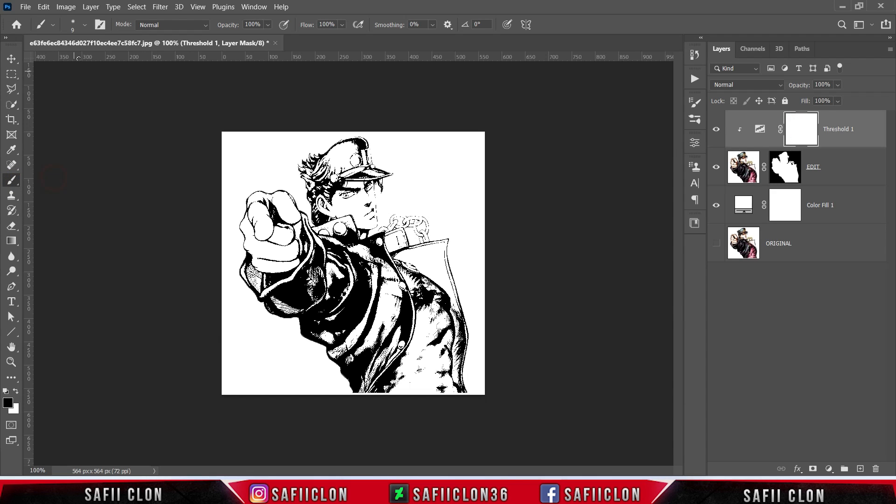
pyautogui.click(87, 23)
pyautogui.click(70, 174)
pyautogui.click(69, 62)
pyautogui.moveTo(69, 62); pyautogui.dragTo(76, 63)
pyautogui.click(85, 25)
pyautogui.click(268, 25)
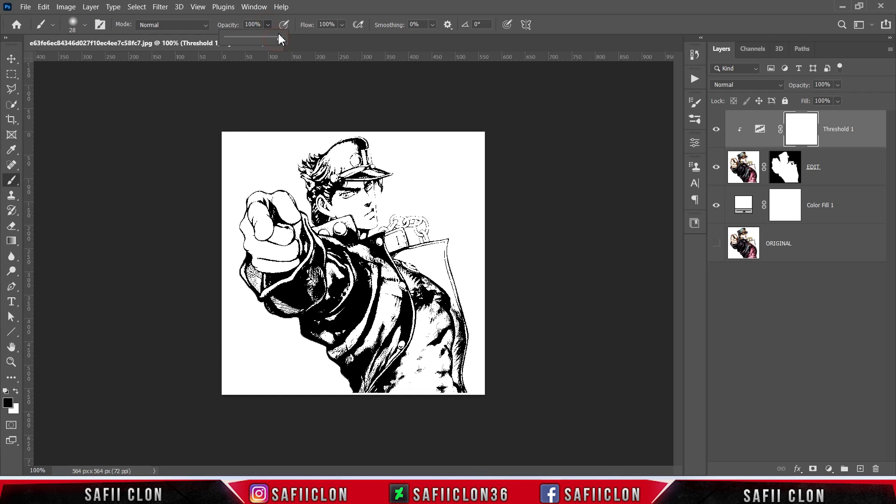
pyautogui.click(267, 25)
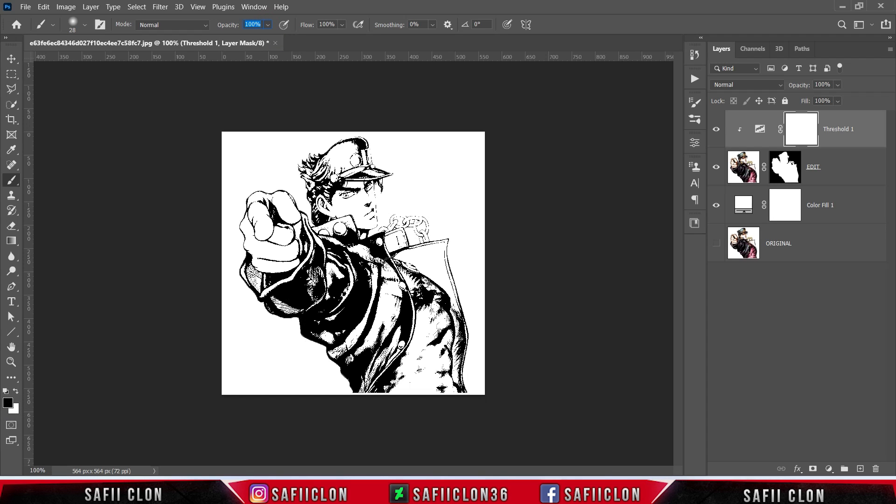
# Paint black on the Threshold 1 mask to reveal colour in the face, hat, gold chain and white coat lining, resizing the brush as needed
pyautogui.moveTo(358, 205)
pyautogui.mouseDown()
pyautogui.moveTo(339, 200)
pyautogui.moveTo(365, 188)
pyautogui.moveTo(369, 211)
pyautogui.moveTo(346, 185)
pyautogui.moveTo(335, 210)
pyautogui.moveTo(321, 198)
pyautogui.moveTo(330, 215)
pyautogui.moveTo(373, 221)
pyautogui.moveTo(358, 146)
pyautogui.moveTo(337, 151)
pyautogui.moveTo(352, 159)
pyautogui.moveTo(332, 170)
pyautogui.moveTo(367, 161)
pyautogui.moveTo(355, 169)
pyautogui.moveTo(321, 174)
pyautogui.moveTo(322, 161)
pyautogui.mouseUp()
pyautogui.press('[')
pyautogui.press('[')
pyautogui.press('[')
pyautogui.press(']')
pyautogui.press('[')
pyautogui.press('[')
pyautogui.press(']')
pyautogui.moveTo(417, 240)
pyautogui.mouseDown()
pyautogui.moveTo(420, 220)
pyautogui.moveTo(385, 228)
pyautogui.moveTo(421, 246)
pyautogui.moveTo(447, 242)
pyautogui.moveTo(460, 289)
pyautogui.moveTo(452, 275)
pyautogui.moveTo(402, 255)
pyautogui.moveTo(446, 266)
pyautogui.moveTo(417, 263)
pyautogui.mouseUp()
# Paint black on the Threshold 1 mask over the pointing hand and its fingers, resizing the brush to fit the narrow areas
pyautogui.press(']')
pyautogui.press(']')
pyautogui.press(']')
pyautogui.moveTo(257, 255)
pyautogui.mouseDown()
pyautogui.moveTo(296, 249)
pyautogui.moveTo(253, 247)
pyautogui.moveTo(246, 217)
pyautogui.mouseUp()
pyautogui.press('[')
pyautogui.press('[')
pyautogui.press('[')
pyautogui.press('[')
pyautogui.press('[')
pyautogui.press('[')
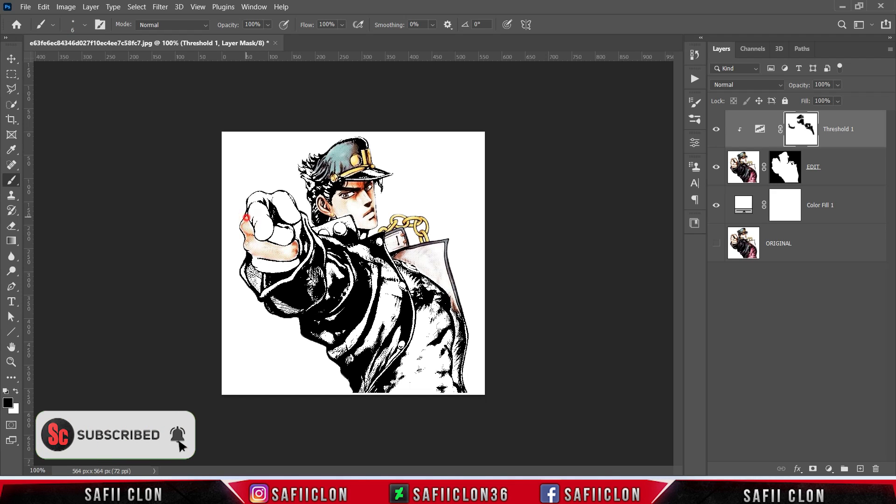
pyautogui.moveTo(267, 269); pyautogui.dragTo(263, 270)
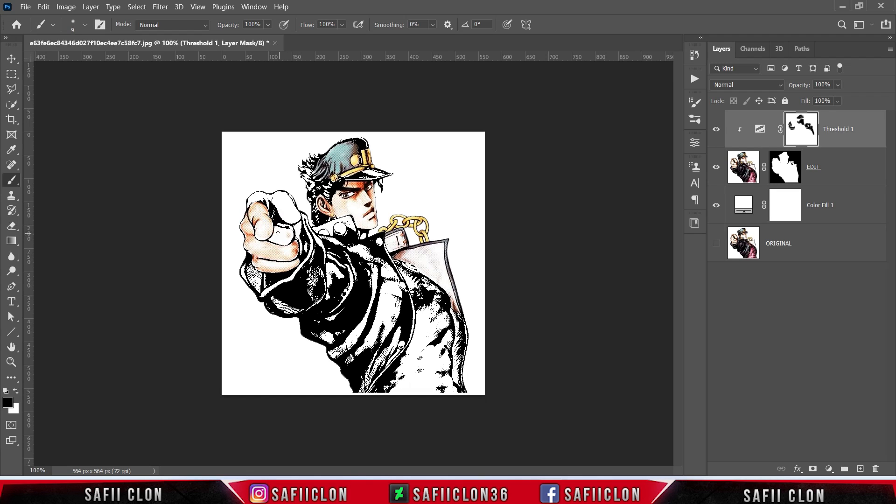
pyautogui.moveTo(292, 229); pyautogui.dragTo(281, 224)
pyautogui.press(']')
pyautogui.moveTo(286, 218); pyautogui.dragTo(277, 197)
pyautogui.press('[')
pyautogui.press('[')
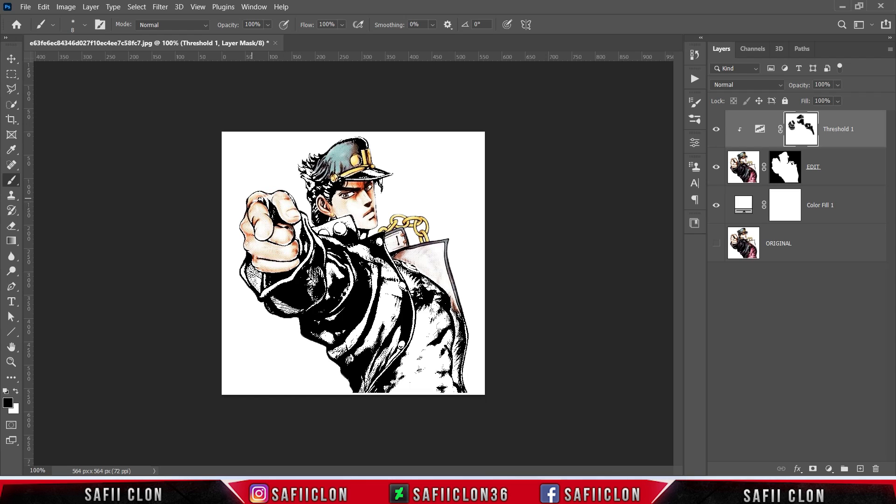
# Paint black on the Threshold 1 mask over the coat's gold buttons, and toggle the layer's visibility to compare
pyautogui.moveTo(341, 231); pyautogui.dragTo(381, 243)
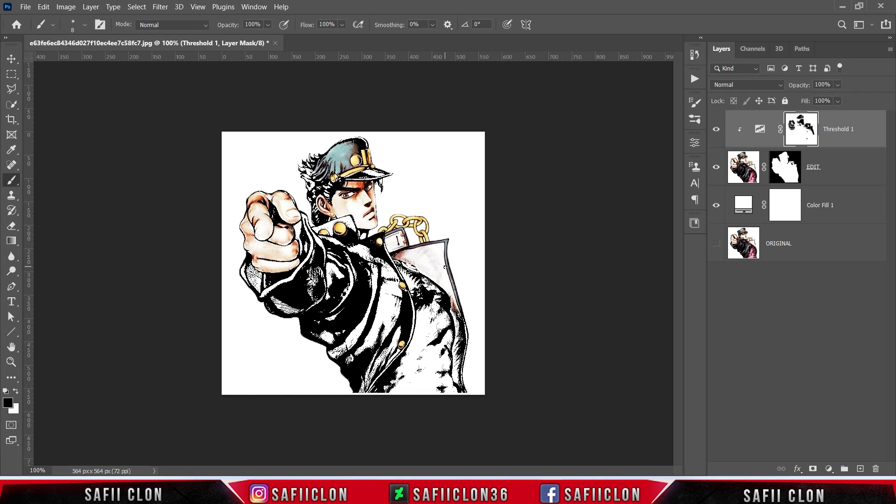
pyautogui.click(717, 129)
pyautogui.click(717, 129)
pyautogui.click(717, 129)
pyautogui.click(717, 130)
# Add a second Threshold adjustment layer above Threshold 1, clip it to the layers below, and set its level to 162
pyautogui.click(841, 140)
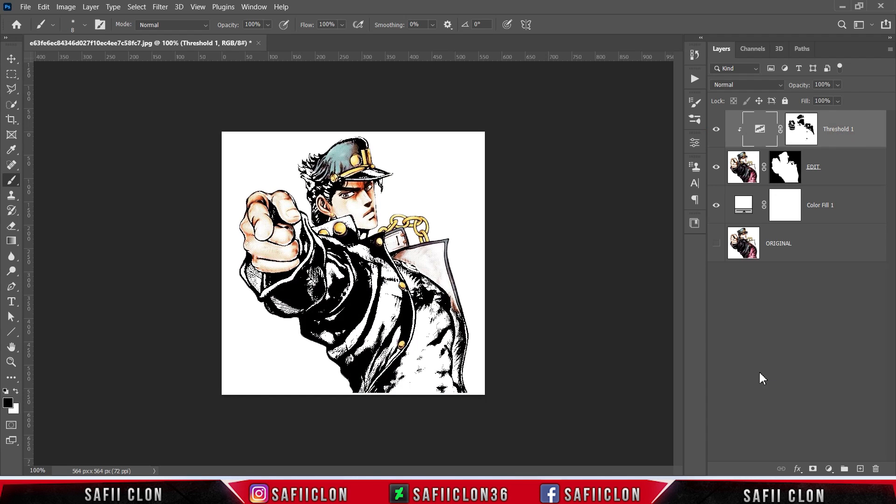
pyautogui.click(830, 469)
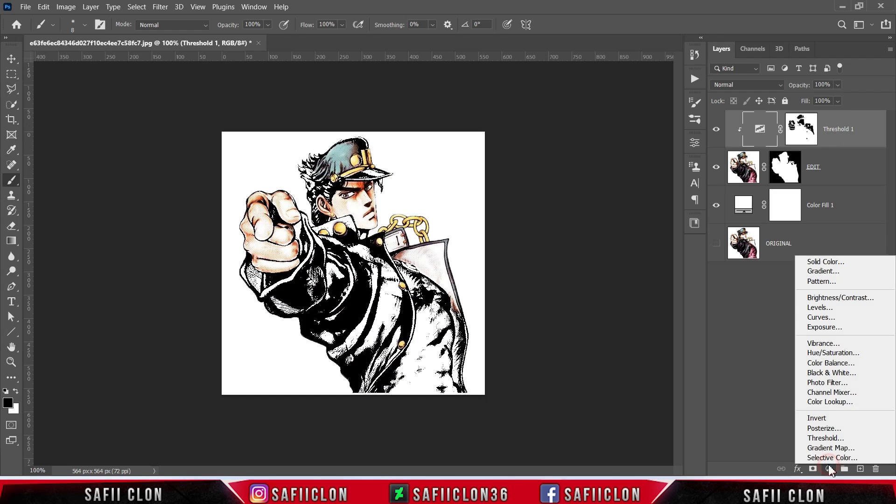
pyautogui.click(827, 440)
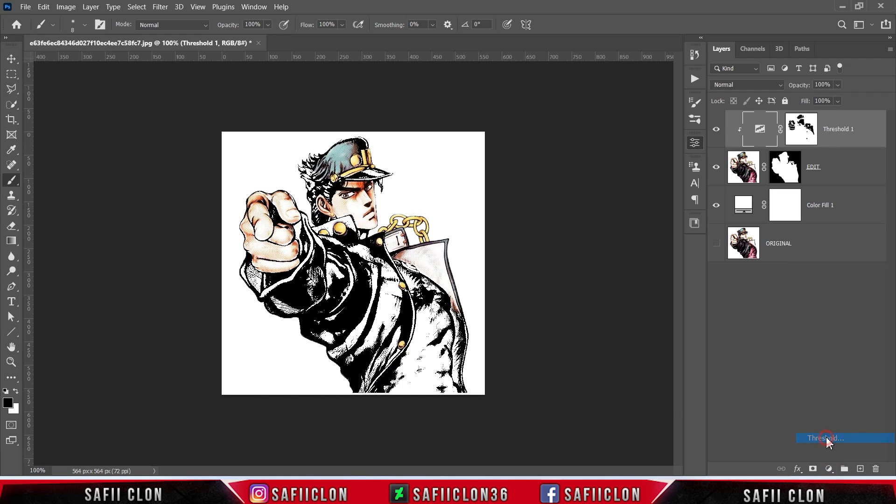
pyautogui.click(597, 399)
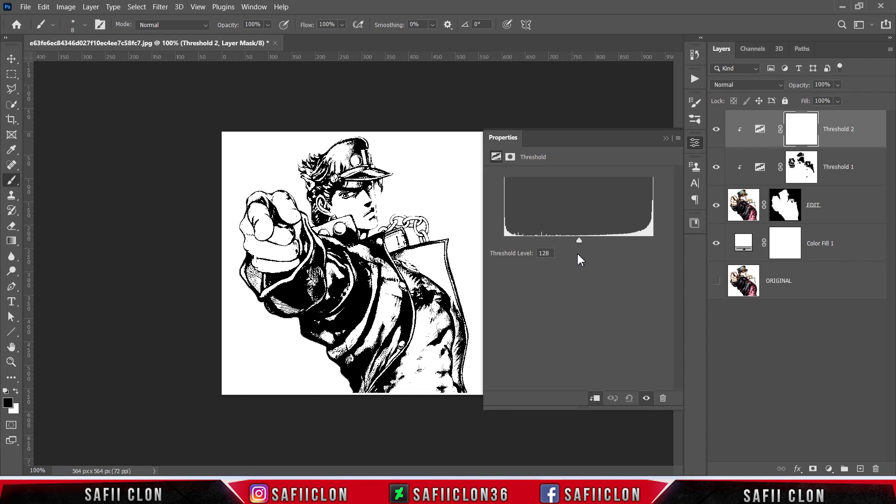
pyautogui.moveTo(584, 238); pyautogui.dragTo(602, 240)
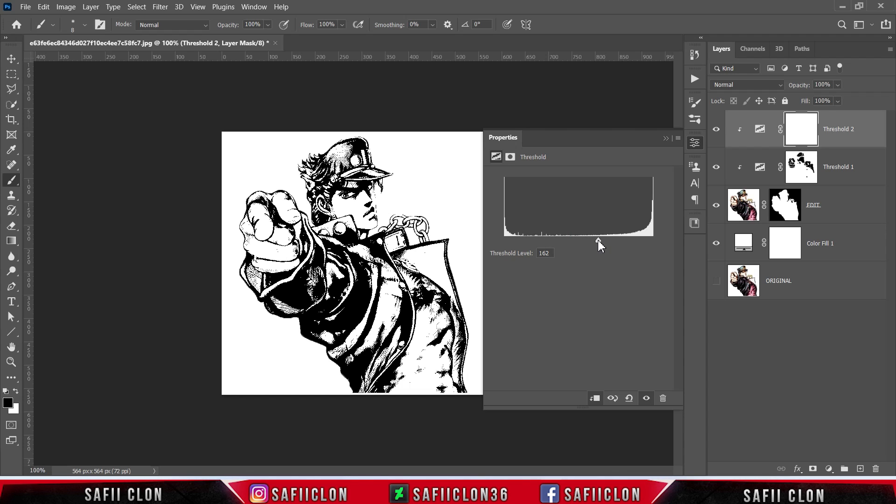
# Paint black on the Threshold 2 mask over the lighter skin areas of the face, resizing the brush as needed
pyautogui.click(667, 139)
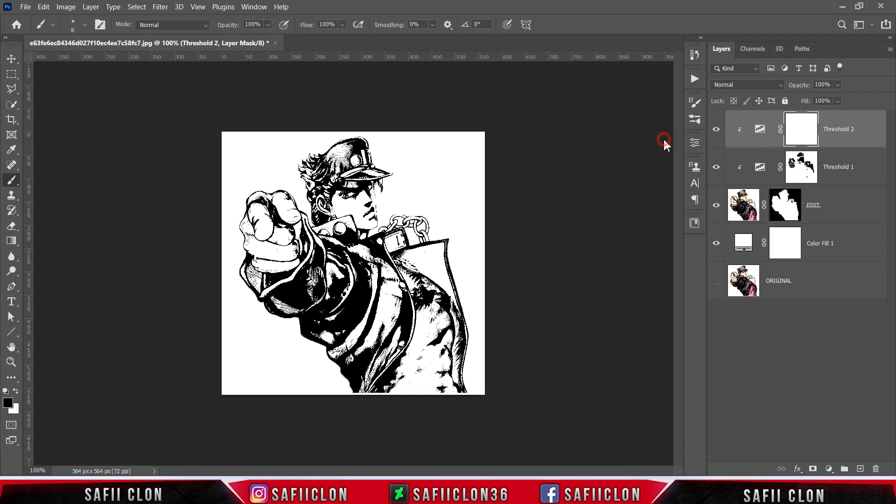
pyautogui.click(712, 133)
pyautogui.click(712, 133)
pyautogui.press(']')
pyautogui.press('[')
pyautogui.press('[')
pyautogui.moveTo(363, 202); pyautogui.dragTo(337, 200)
pyautogui.press('[')
pyautogui.press('[')
pyautogui.press('[')
pyautogui.press(']')
pyautogui.press(']')
pyautogui.press('[')
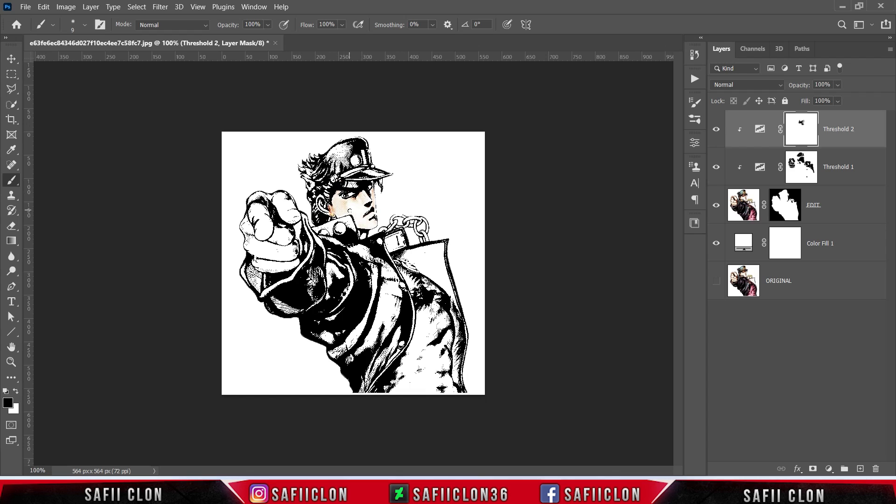
# Paint black on the Threshold 2 mask over the white coat lining below the chain
pyautogui.press(']')
pyautogui.moveTo(409, 254)
pyautogui.mouseDown()
pyautogui.moveTo(427, 269)
pyautogui.moveTo(427, 249)
pyautogui.moveTo(411, 252)
pyautogui.mouseUp()
pyautogui.press('[')
pyautogui.press('[')
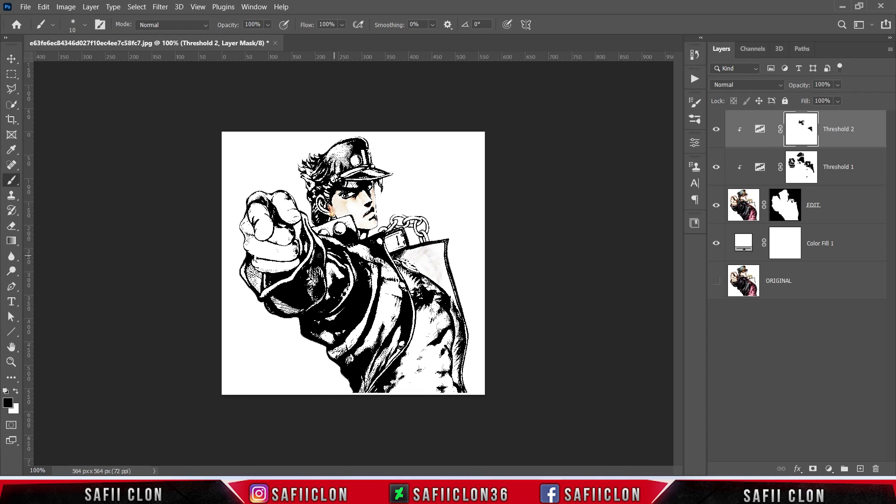
# Paint black on the Threshold 2 mask over the pointing hand and its fingers, resizing the brush to fit
pyautogui.moveTo(295, 215); pyautogui.dragTo(281, 196)
pyautogui.press(']')
pyautogui.press(']')
pyautogui.moveTo(288, 255)
pyautogui.mouseDown()
pyautogui.moveTo(265, 251)
pyautogui.moveTo(286, 267)
pyautogui.moveTo(259, 263)
pyautogui.mouseUp()
pyautogui.press('[')
pyautogui.press('[')
pyautogui.press(']')
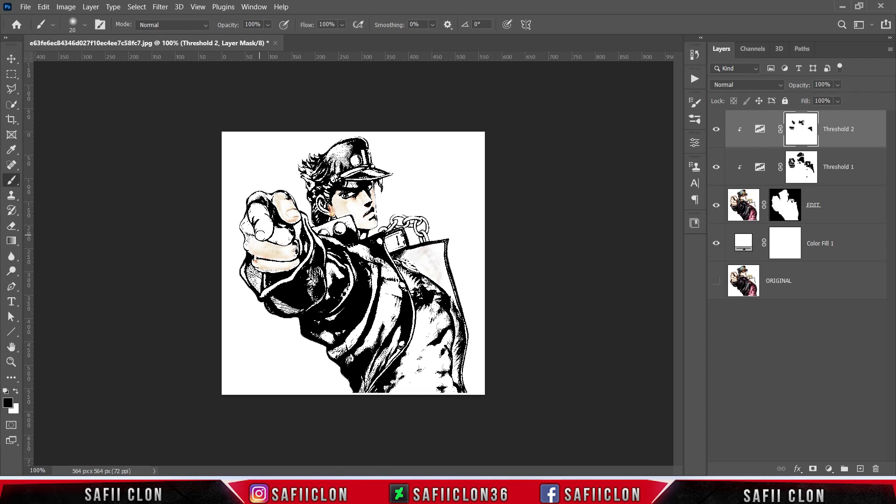
pyautogui.press('[')
pyautogui.moveTo(268, 227)
pyautogui.mouseDown()
pyautogui.moveTo(250, 198)
pyautogui.moveTo(267, 196)
pyautogui.mouseUp()
pyautogui.press('[')
pyautogui.press('[')
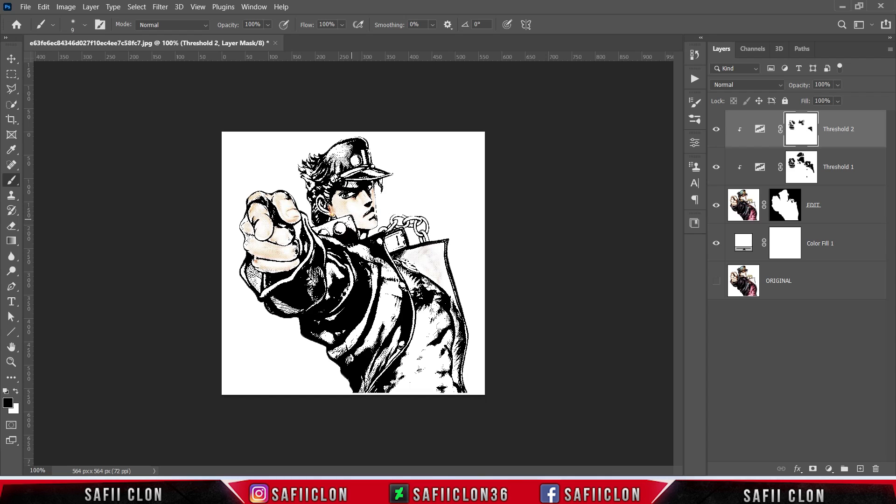
# Paint black on the Threshold 2 mask over the collar's round buttons, and toggle the layer's visibility to compare
pyautogui.moveTo(338, 226); pyautogui.dragTo(323, 232)
pyautogui.click(715, 133)
pyautogui.click(715, 133)
pyautogui.click(715, 134)
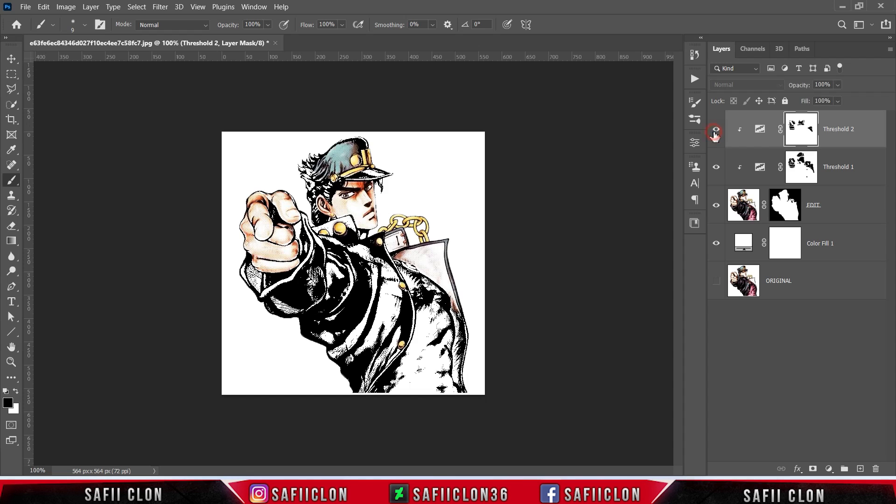
pyautogui.click(715, 133)
# Add a third Threshold adjustment layer on top and raise its level to produce dotted shading on the skin and coat lining
pyautogui.click(862, 133)
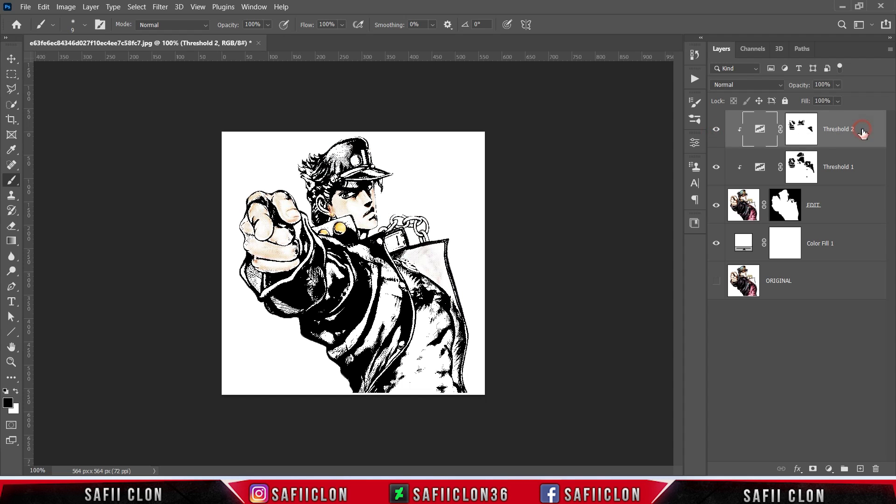
pyautogui.click(829, 469)
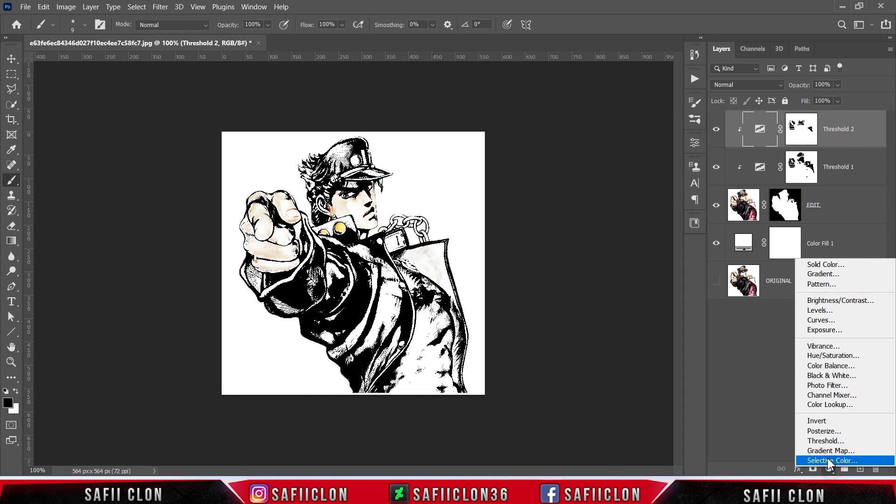
pyautogui.click(823, 442)
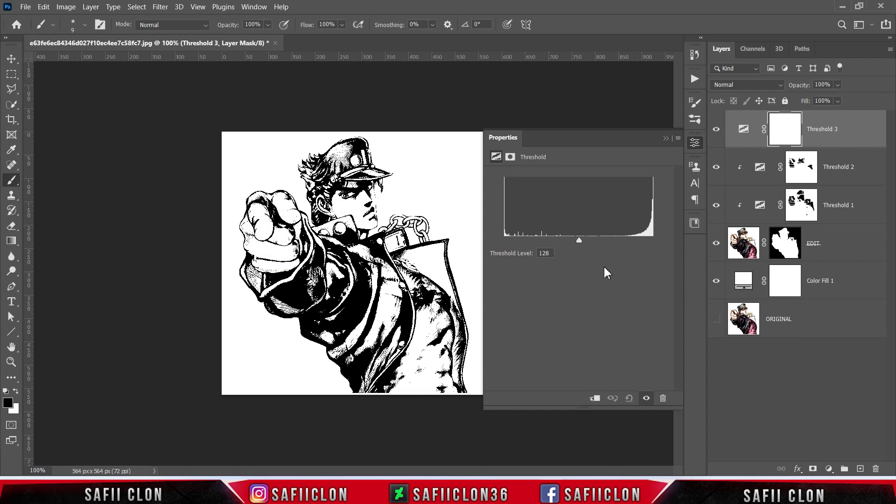
pyautogui.moveTo(606, 242); pyautogui.dragTo(630, 239)
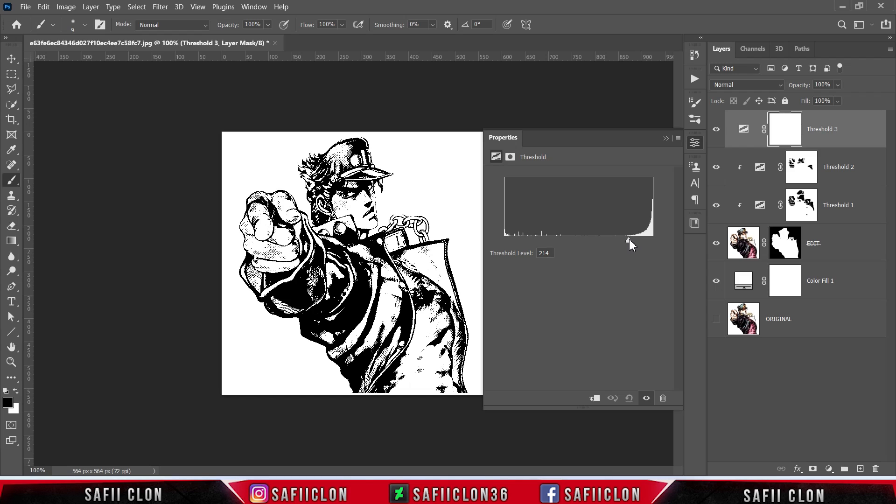
pyautogui.moveTo(630, 239); pyautogui.dragTo(634, 239)
pyautogui.click(667, 139)
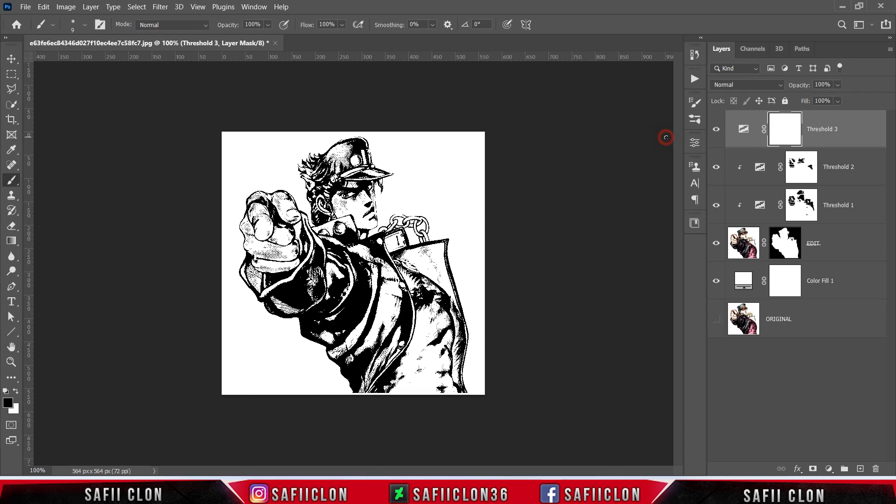
# Compare the picture with and without Threshold 3, and clip that layer to the layers below
pyautogui.click(718, 130)
pyautogui.click(720, 131)
pyautogui.rightClick(861, 125)
pyautogui.click(775, 228)
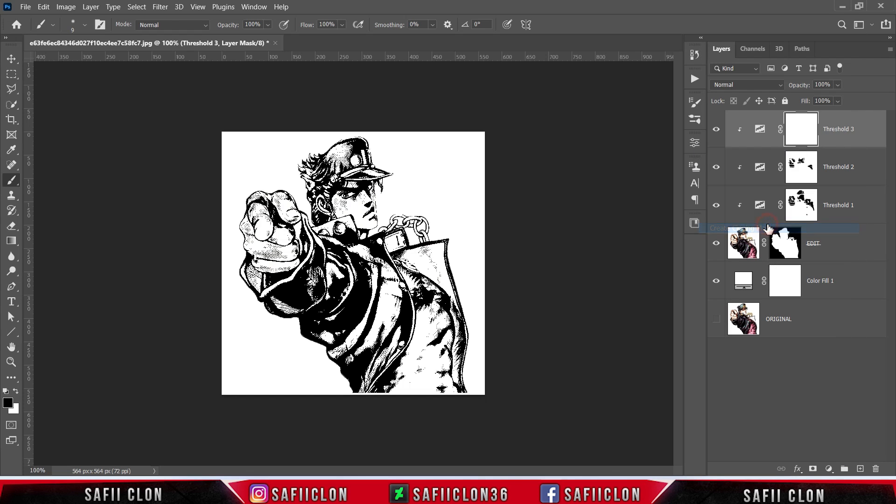
# Compare the picture with each Threshold layer hidden and shown, and examine the dotted shading at different magnifications
pyautogui.click(717, 129)
pyautogui.click(717, 130)
pyautogui.click(717, 167)
pyautogui.click(718, 168)
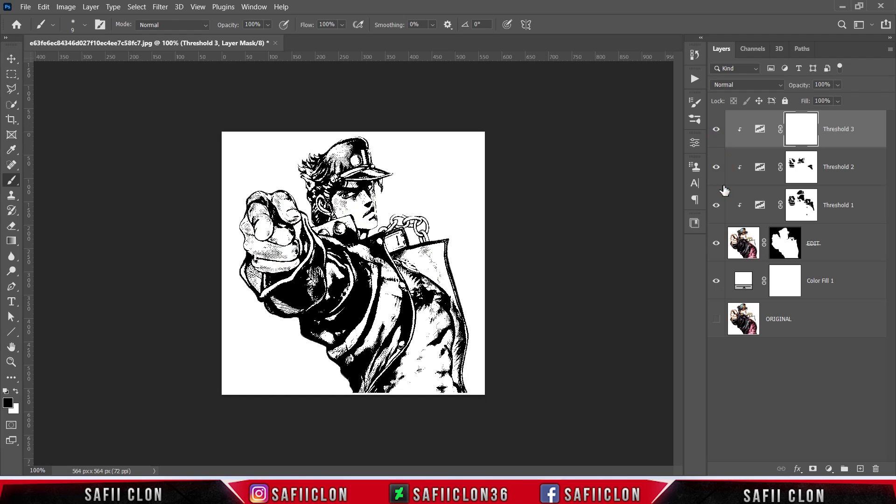
pyautogui.click(718, 205)
pyautogui.click(721, 206)
pyautogui.hotkey('ctrl', '+')
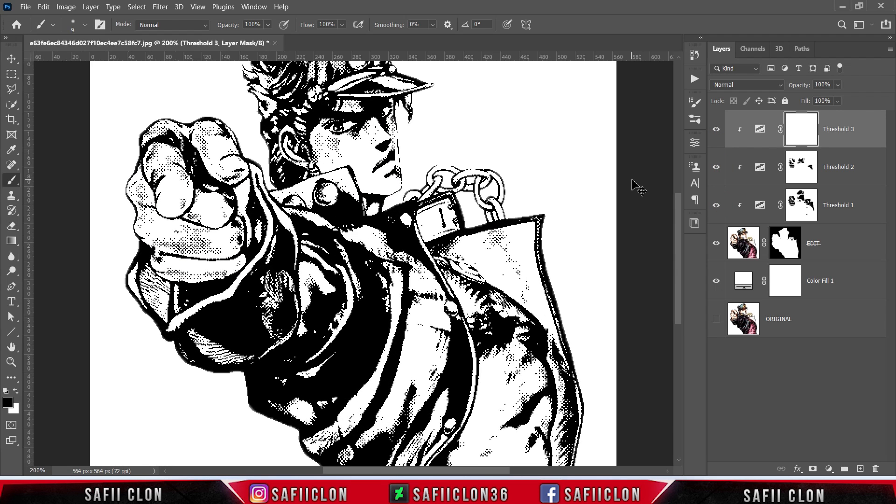
pyautogui.hotkey('ctrl', '-')
pyautogui.hotkey('ctrl', '-')
pyautogui.hotkey('ctrl', '-')
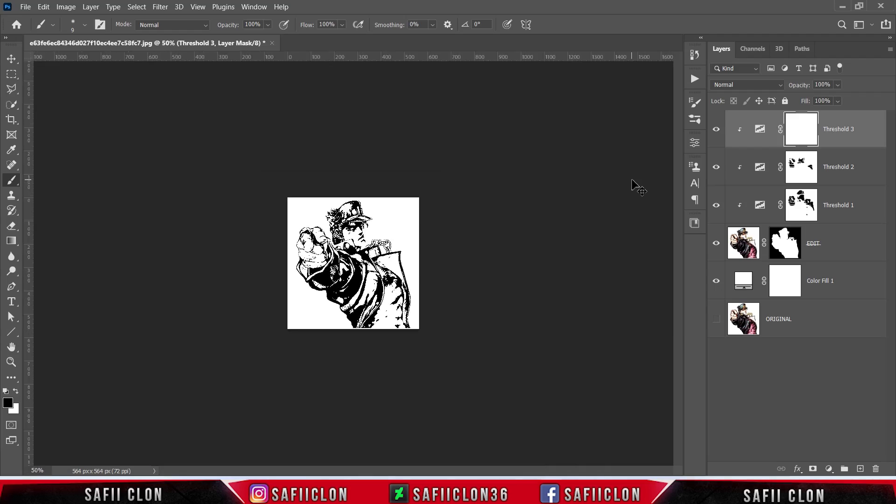
pyautogui.hotkey('ctrl', '+')
pyautogui.hotkey('ctrl', '+')
pyautogui.hotkey('ctrl', '+')
pyautogui.hotkey('ctrl', '-')
pyautogui.hotkey('ctrl', '-')
pyautogui.hotkey('ctrl', '-')
pyautogui.hotkey('ctrl', '+')
pyautogui.hotkey('ctrl', '+')
pyautogui.hotkey('ctrl', '-')
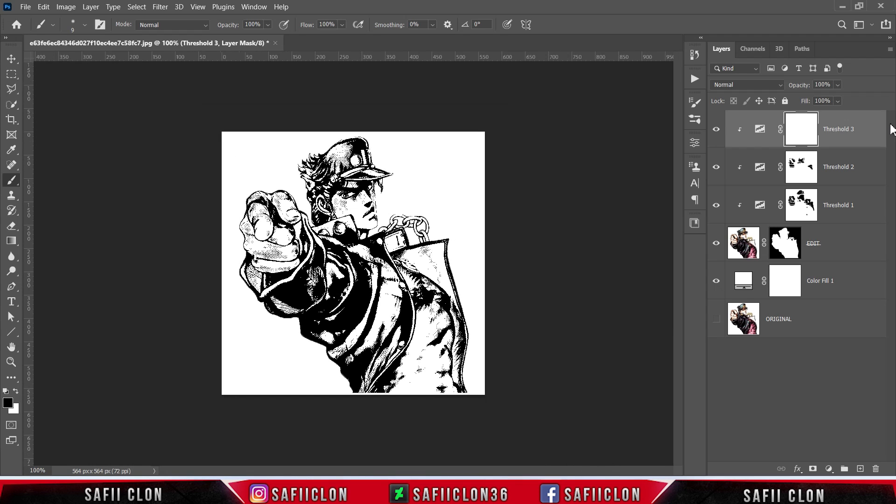
# Stamp all visible layers into a new layer above Threshold 3 and convert it to a smart object
pyautogui.click(862, 121)
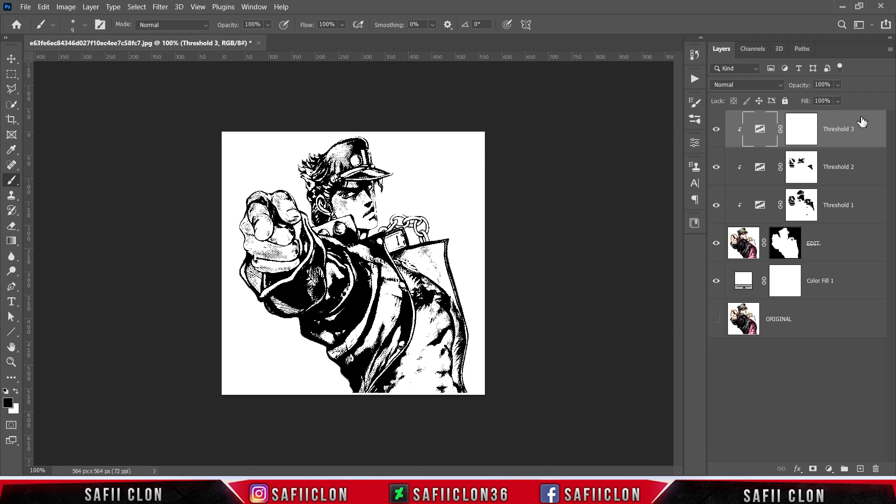
pyautogui.hotkey('ctrl', 'shift', 'alt', 'e')
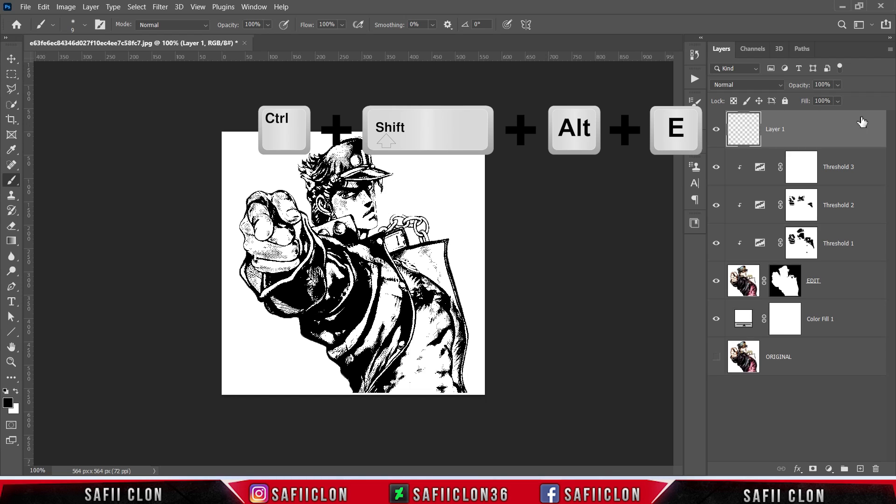
pyautogui.click(825, 125)
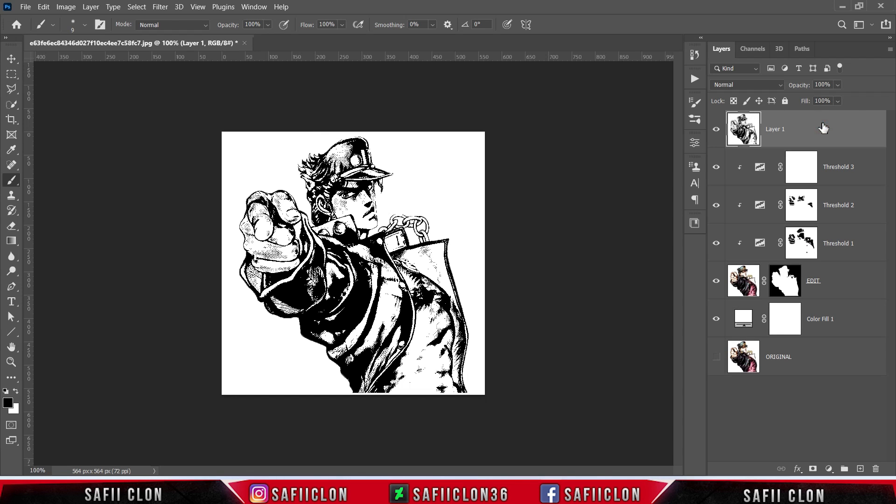
pyautogui.rightClick(823, 128)
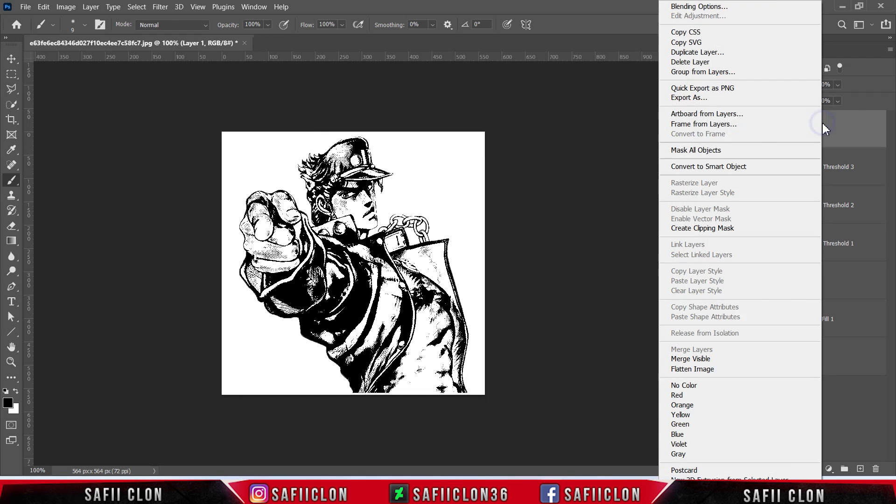
pyautogui.click(731, 167)
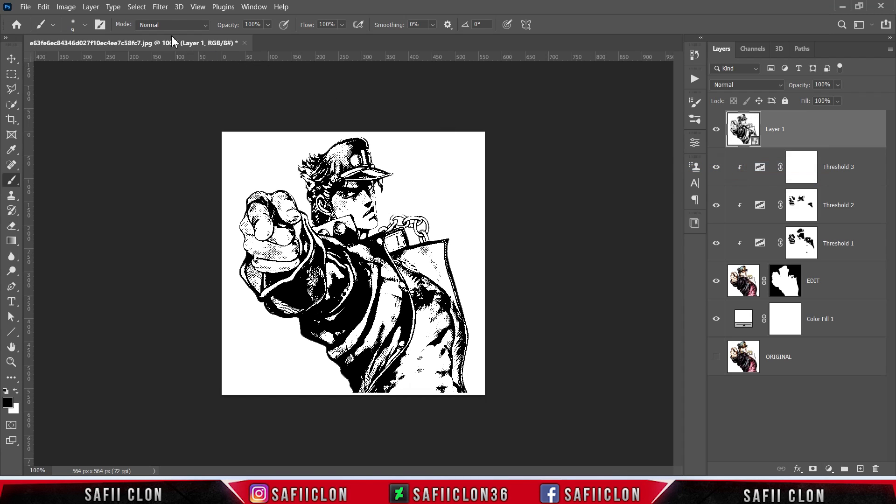
# Apply the Graphic Pen sketch filter to Layer 1 with Stroke Length 5, Light/Dark Balance 27 and Left Diagonal strokes, and compare the result
pyautogui.click(160, 8)
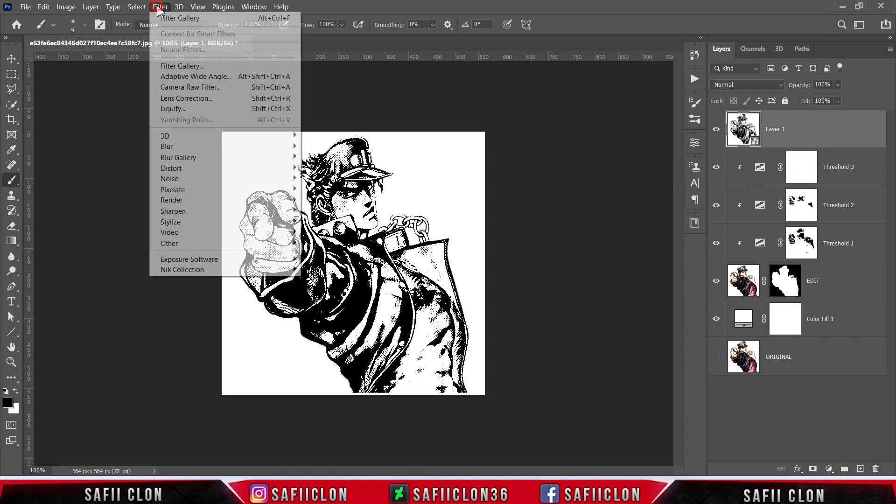
pyautogui.click(177, 66)
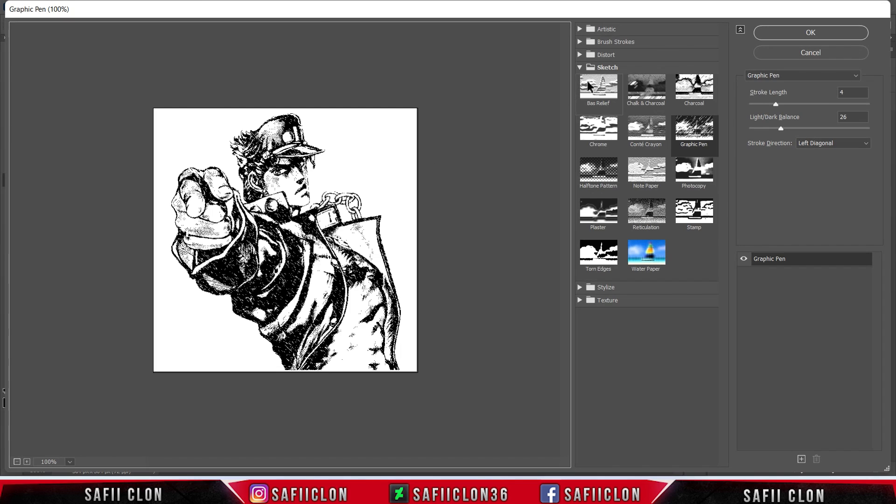
pyautogui.click(618, 67)
pyautogui.click(607, 68)
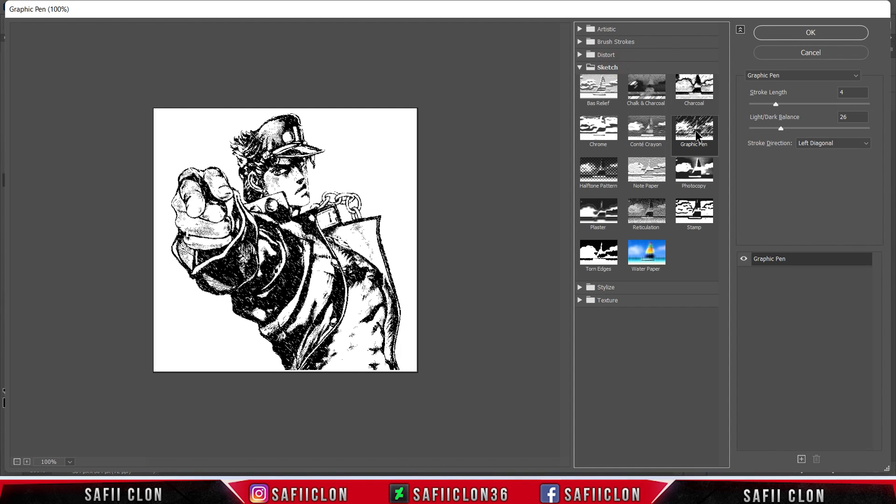
pyautogui.click(826, 144)
pyautogui.click(821, 154)
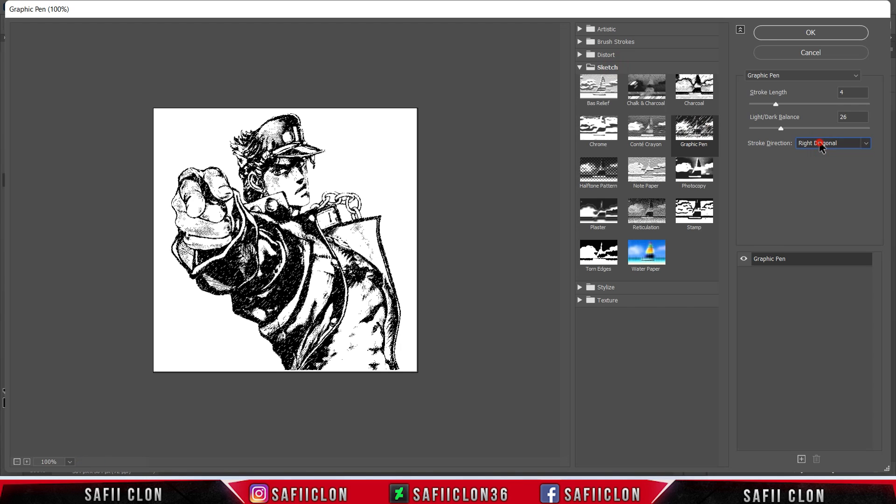
pyautogui.click(822, 146)
pyautogui.click(819, 173)
pyautogui.click(783, 129)
pyautogui.moveTo(783, 127)
pyautogui.mouseDown()
pyautogui.moveTo(769, 106)
pyautogui.moveTo(794, 106)
pyautogui.moveTo(782, 103)
pyautogui.mouseUp()
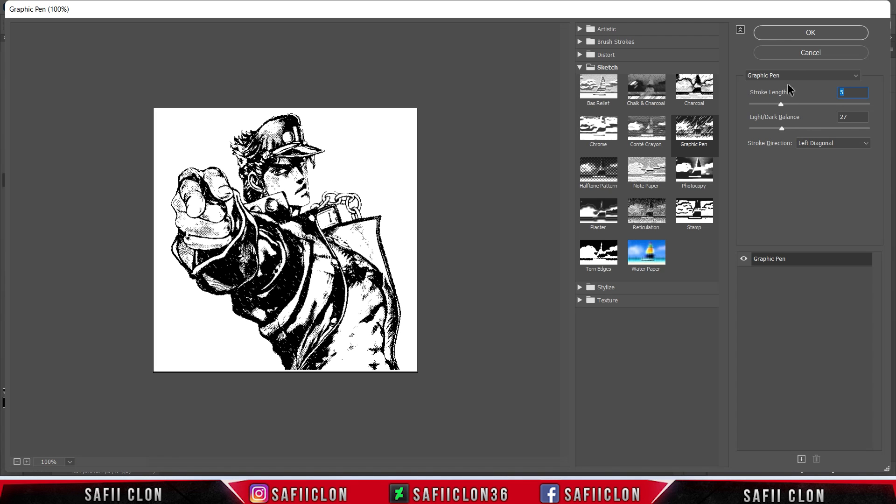
pyautogui.click(806, 32)
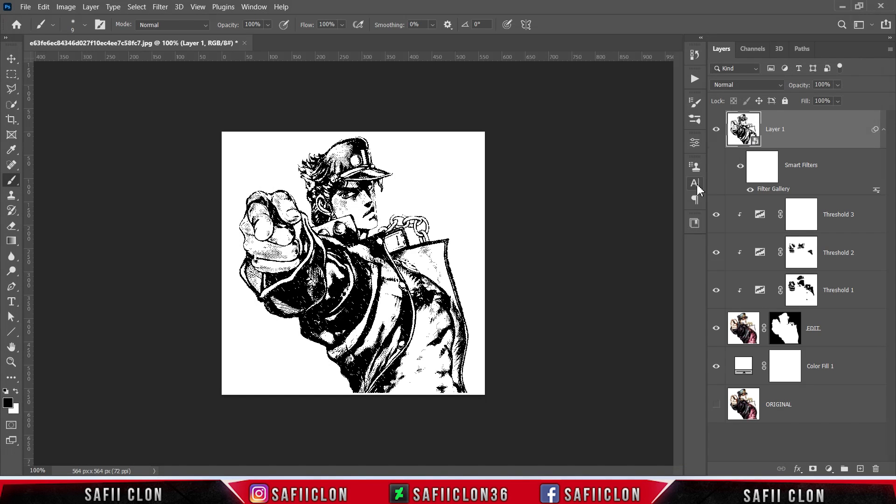
pyautogui.click(716, 130)
pyautogui.click(716, 130)
# Add a Solid Color fill layer in dark gray #313131 above Layer 1 and set its blend mode to Screen
pyautogui.click(829, 469)
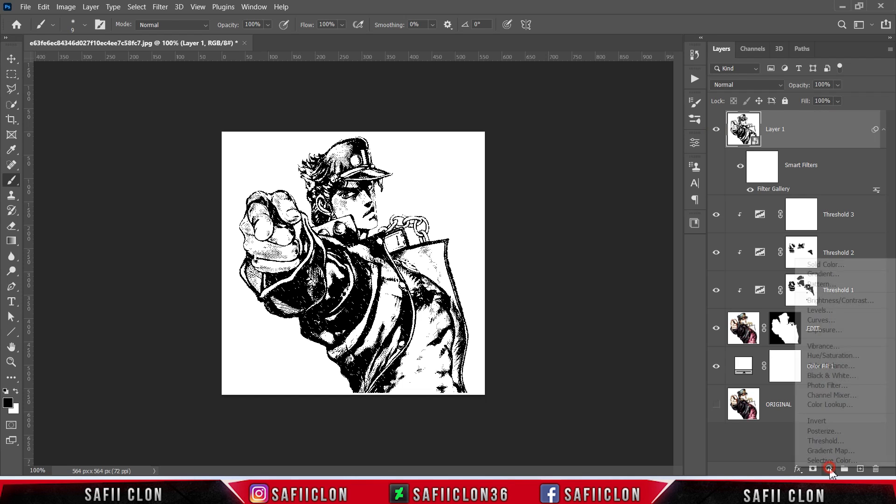
pyautogui.click(818, 266)
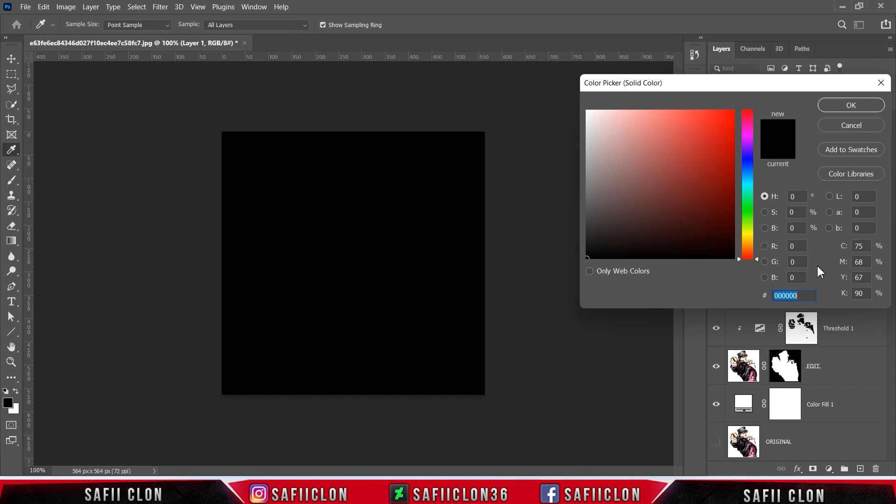
pyautogui.moveTo(589, 257); pyautogui.dragTo(583, 232)
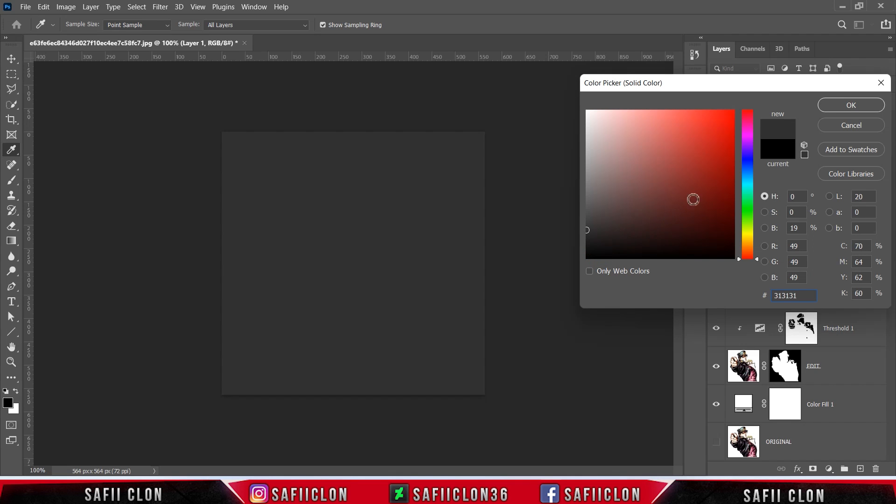
pyautogui.click(850, 105)
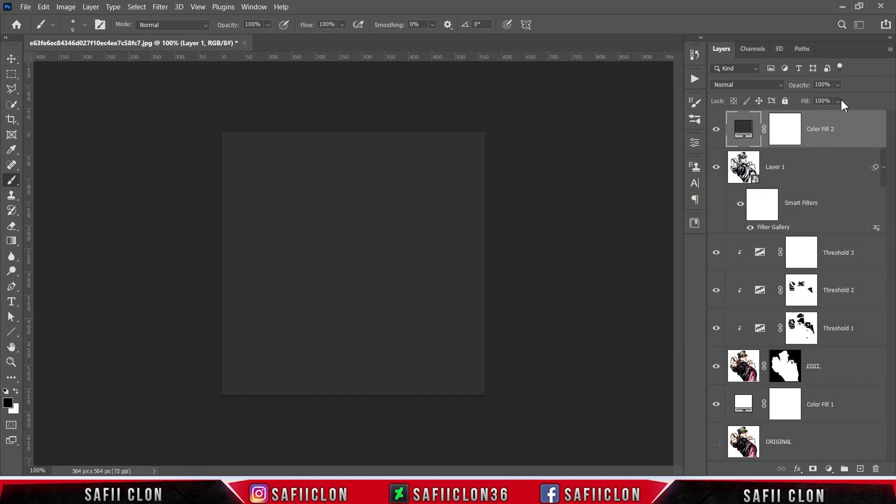
pyautogui.click(773, 86)
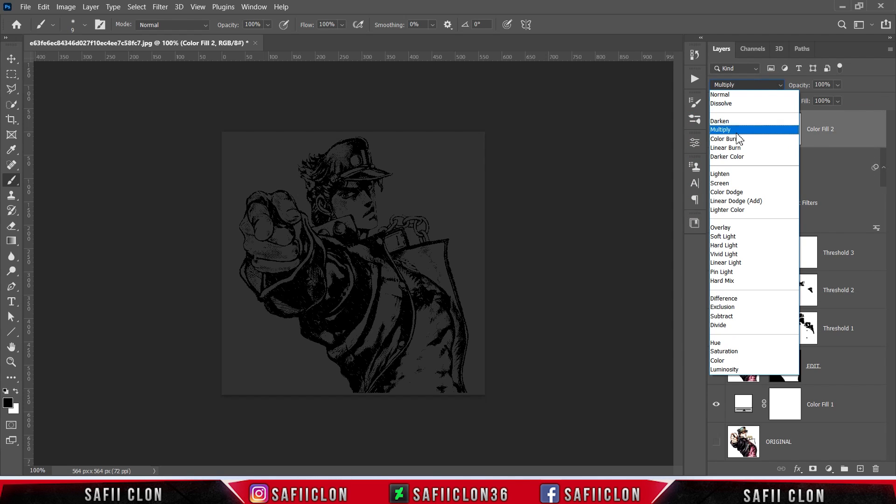
pyautogui.click(735, 186)
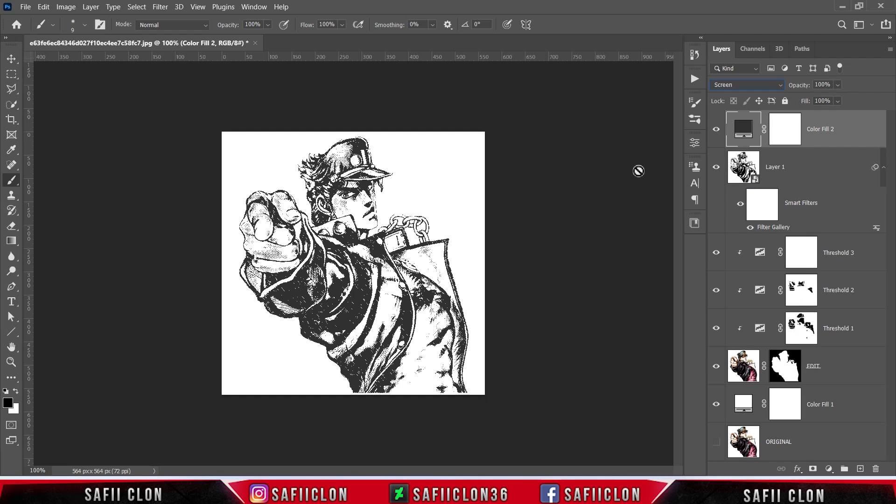
# Change the Color Fill 2 colour to #3d3d3d and toggle the layer's visibility to compare
pyautogui.doubleClick(744, 128)
pyautogui.moveTo(588, 231); pyautogui.dragTo(581, 223)
pyautogui.click(839, 105)
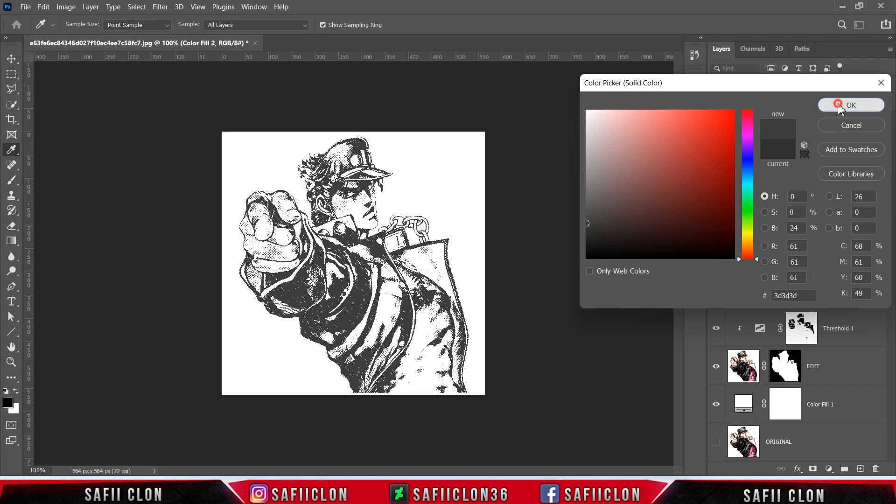
pyautogui.click(716, 131)
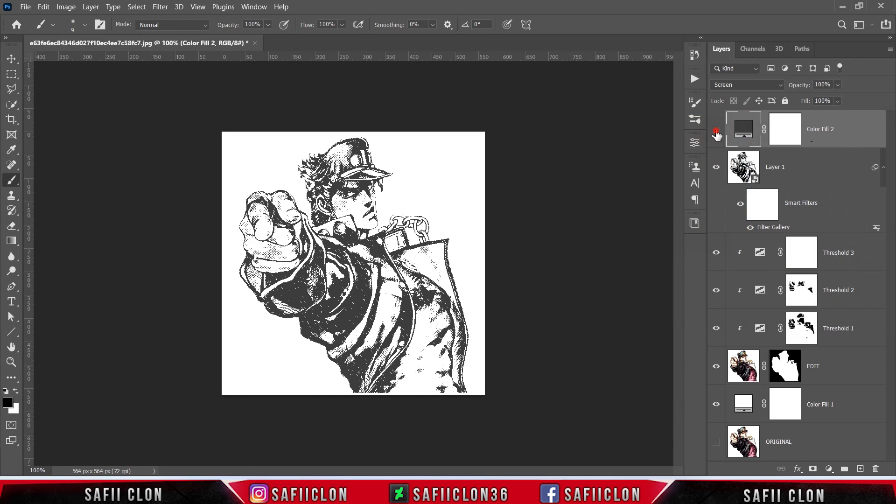
pyautogui.click(717, 130)
# Group all layers from Color Fill 2 down to Color Fill 1 into a group named EDIT
pyautogui.keyDown('shift'); pyautogui.click(849, 404); pyautogui.keyUp('shift')
pyautogui.rightClick(843, 397)
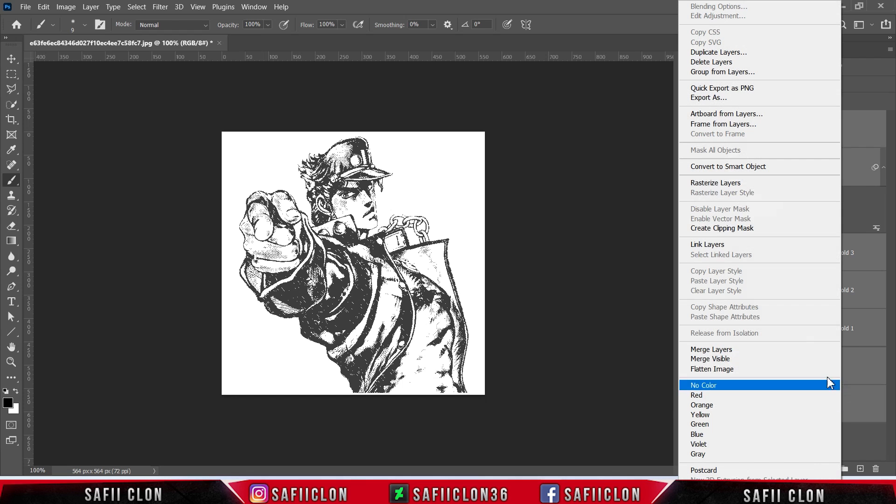
pyautogui.click(723, 72)
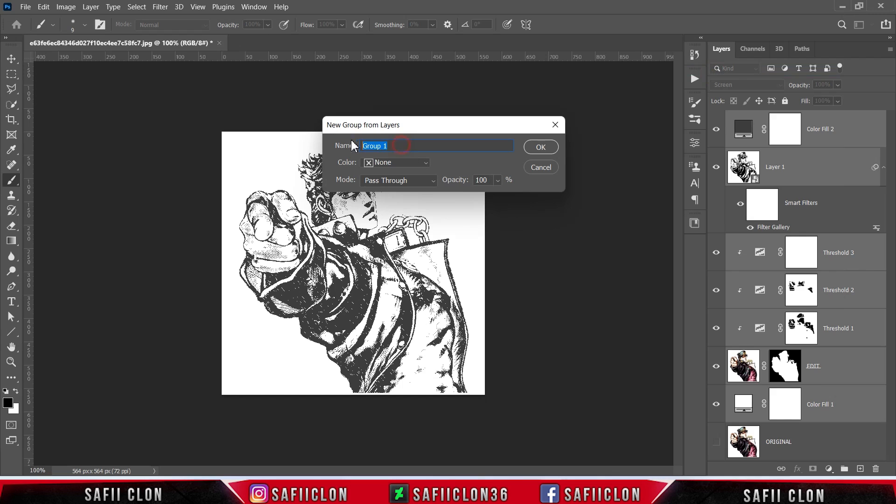
pyautogui.write('EDIT')
pyautogui.click(542, 148)
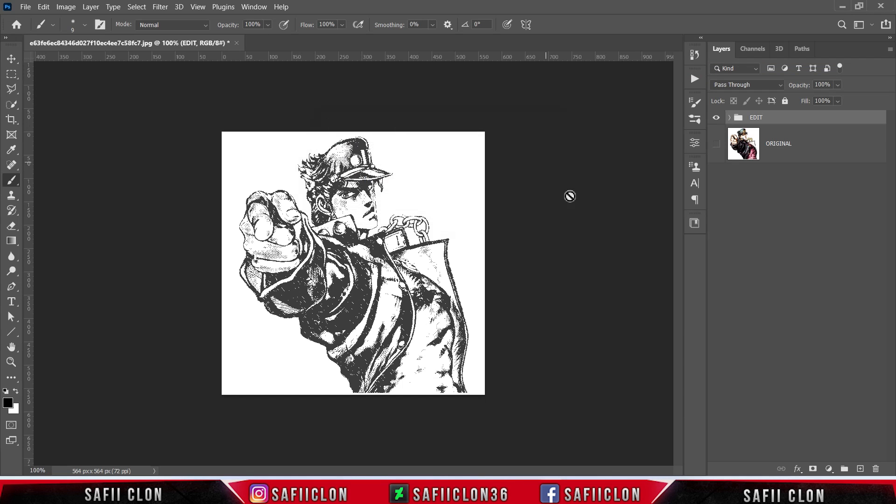
# Show the ORIGINAL layer and toggle the EDIT group's visibility for a before-and-after comparison
pyautogui.click(716, 143)
pyautogui.click(717, 119)
pyautogui.click(717, 119)
pyautogui.click(717, 119)
pyautogui.click(716, 120)
# Examine the finished manga-style picture and its pen-stroke texture at different magnifications
pyautogui.hotkey('ctrl', '+')
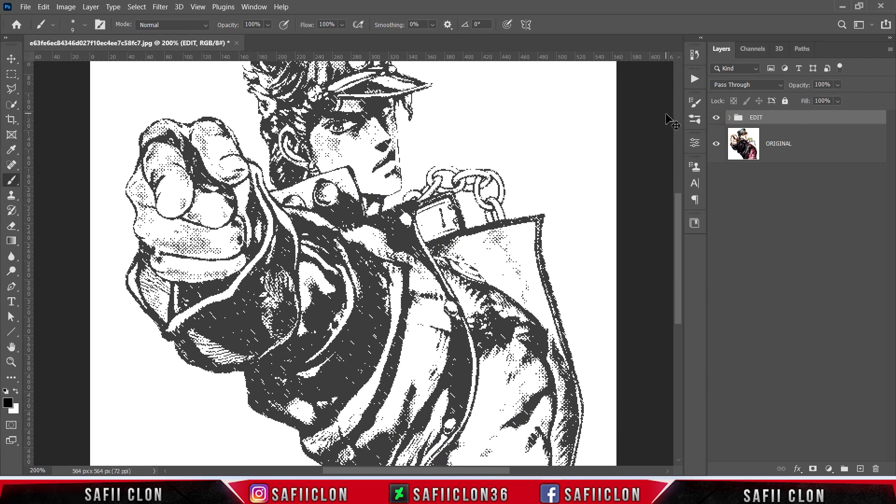
pyautogui.hotkey('ctrl', '+')
pyautogui.hotkey('ctrl', '+')
pyautogui.hotkey('ctrl', '-')
pyautogui.hotkey('ctrl', '-')
pyautogui.hotkey('ctrl', '-')
pyautogui.hotkey('ctrl', '-')
pyautogui.hotkey('ctrl', '+')
pyautogui.hotkey('ctrl', '+')
pyautogui.hotkey('ctrl', '-')
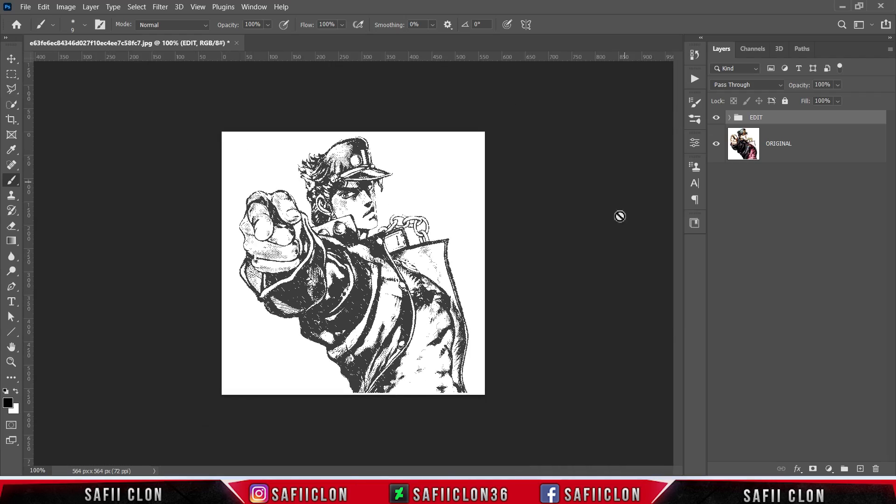